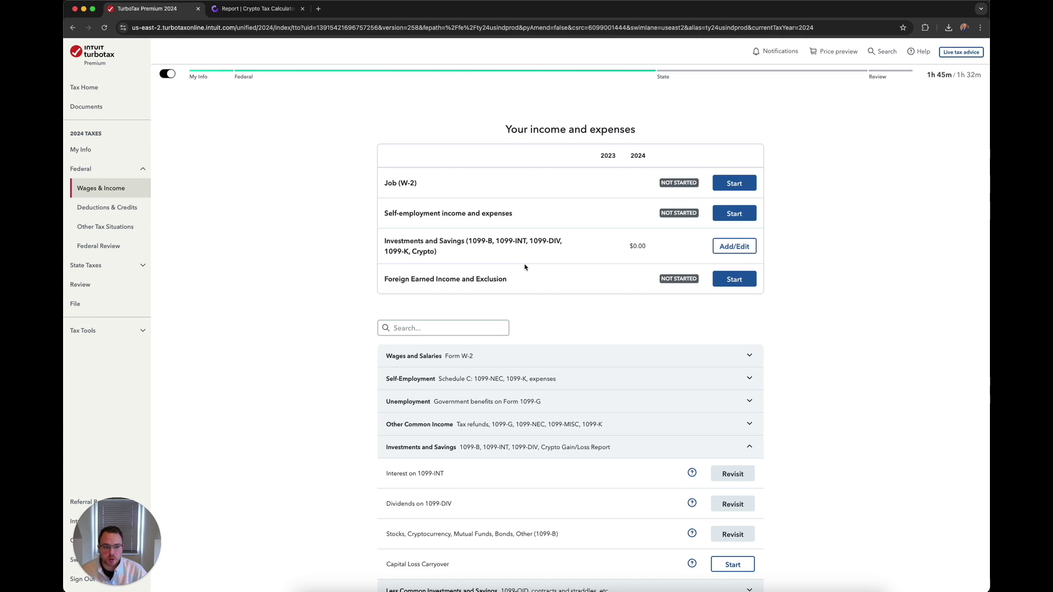
# Download the 2024 capital gains report from CryptoTaxCalculator as a TurboTax Online file.
pyautogui.click(262, 8)
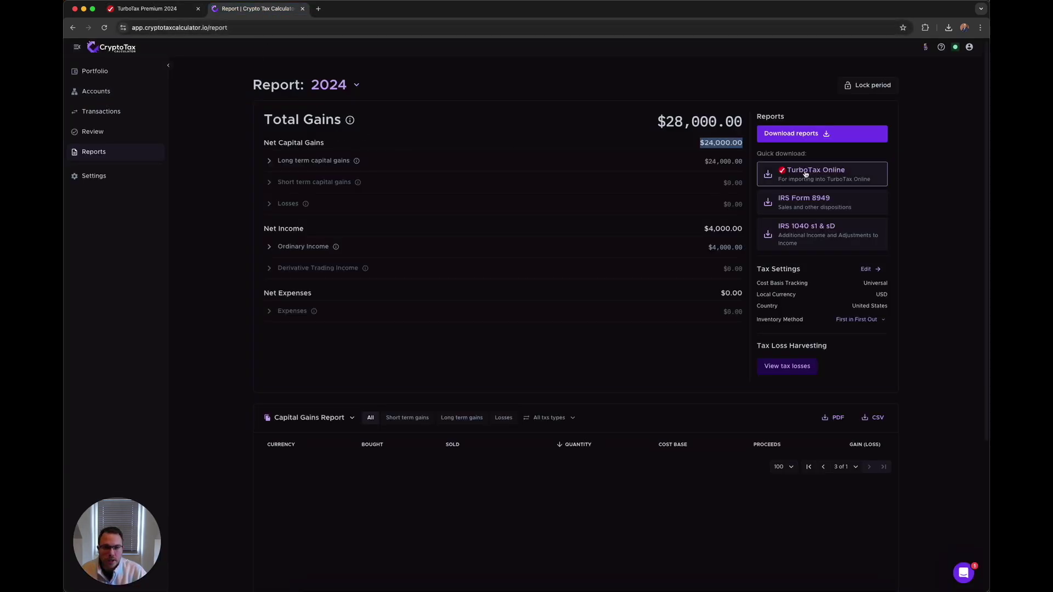
pyautogui.click(779, 178)
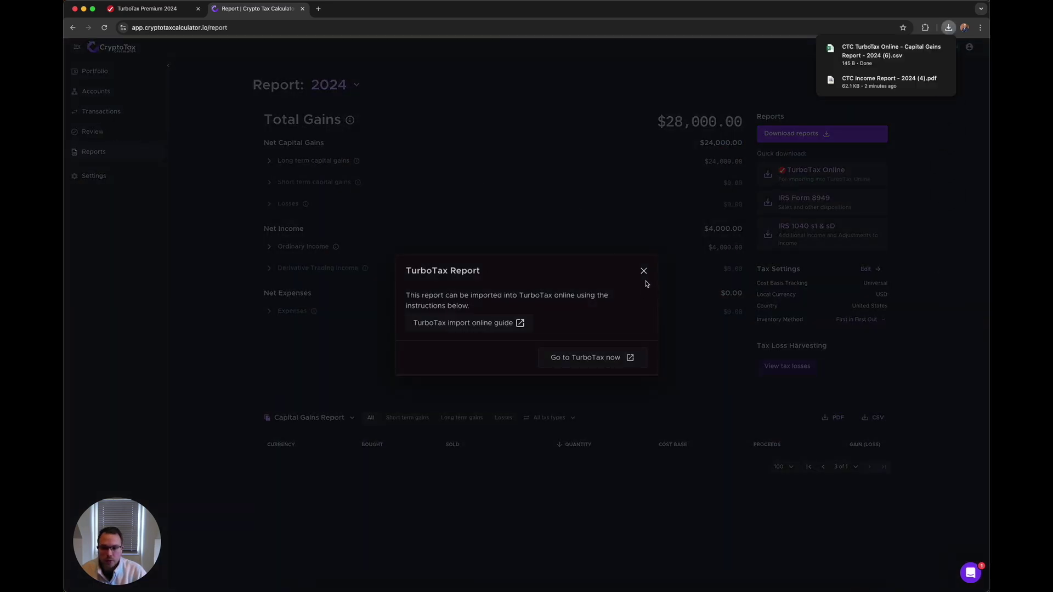
pyautogui.click(643, 270)
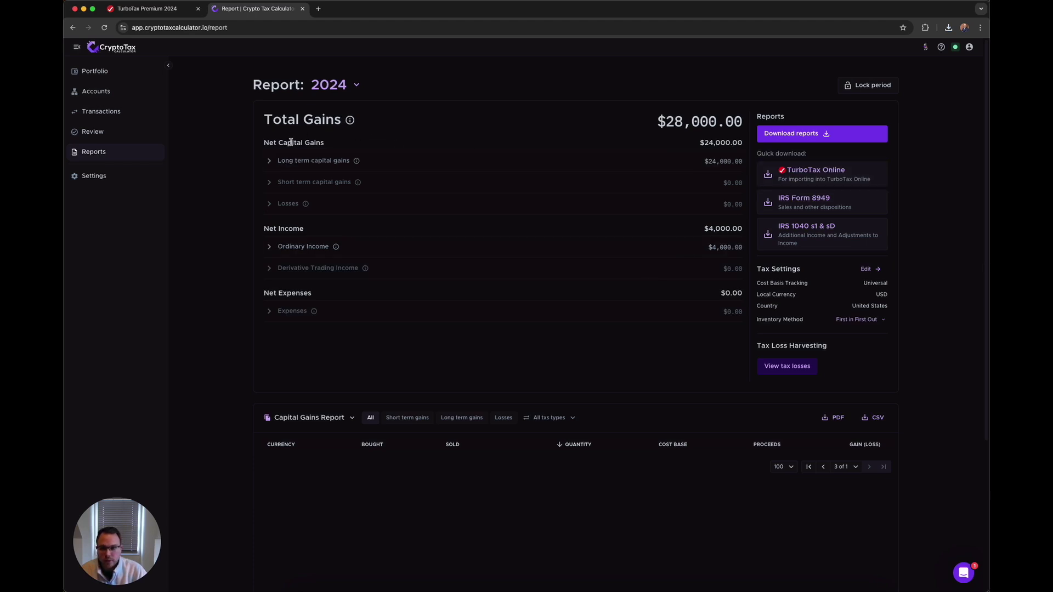
pyautogui.moveTo(264, 142); pyautogui.dragTo(323, 144)
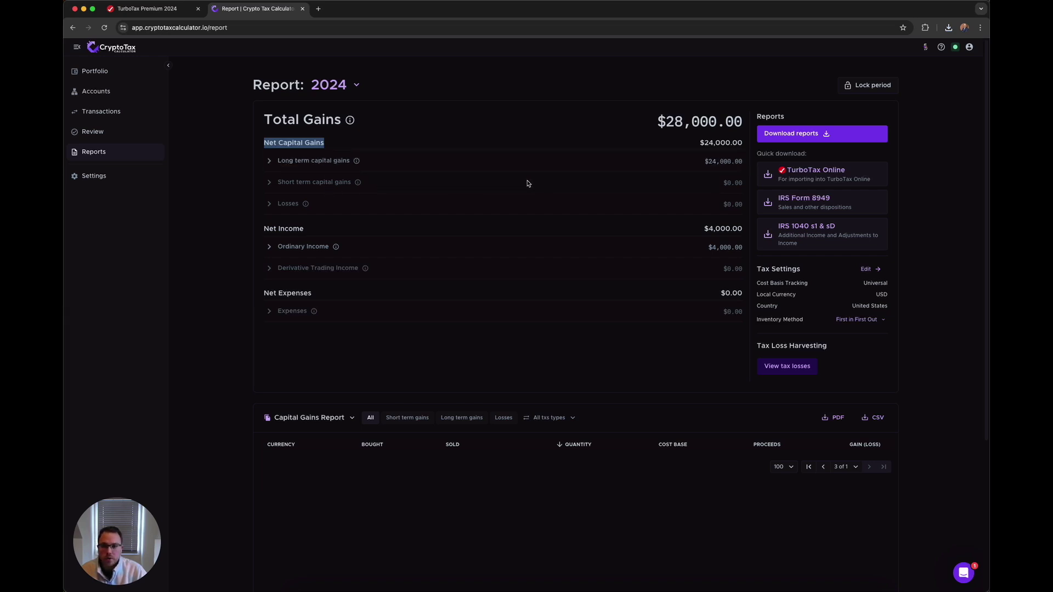
pyautogui.click(164, 12)
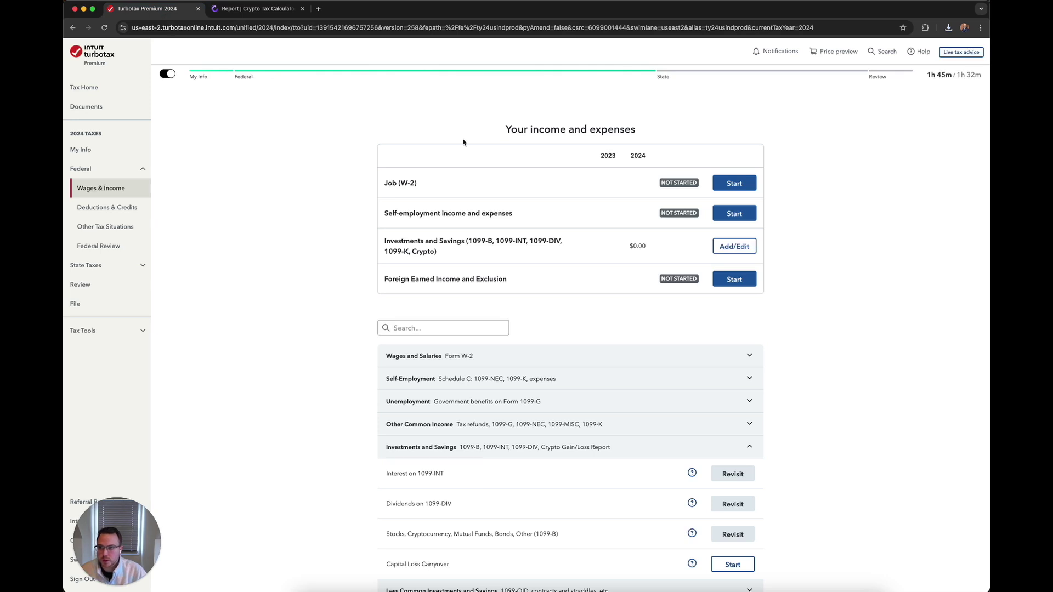
# Revisit Stocks, Cryptocurrency, Mutual Funds under Wages & Income and confirm 2024 investment income.
pyautogui.click(97, 190)
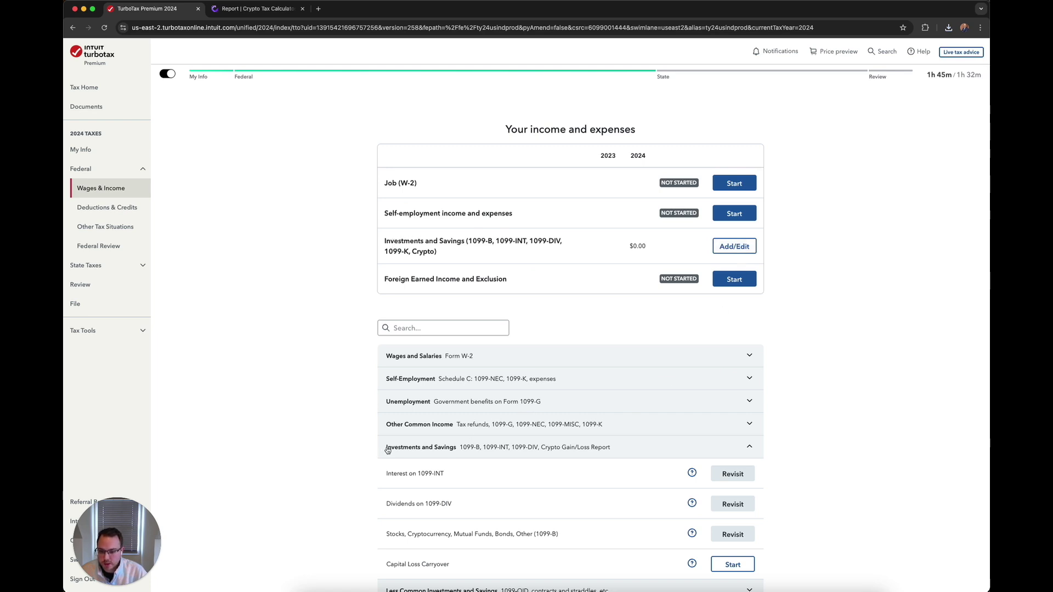
pyautogui.click(428, 451)
pyautogui.click(432, 452)
pyautogui.click(740, 539)
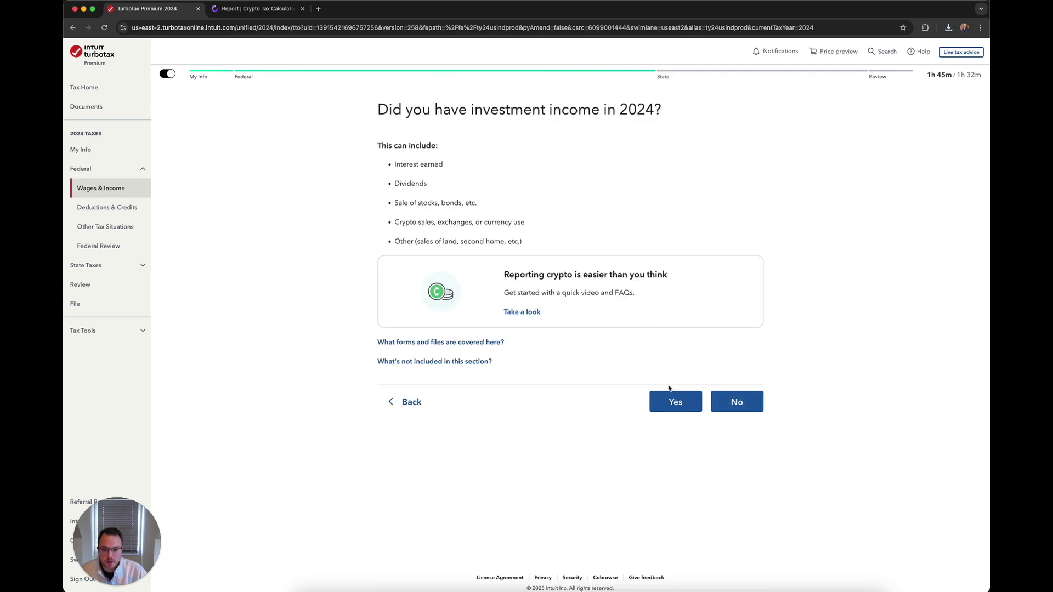
pyautogui.click(671, 402)
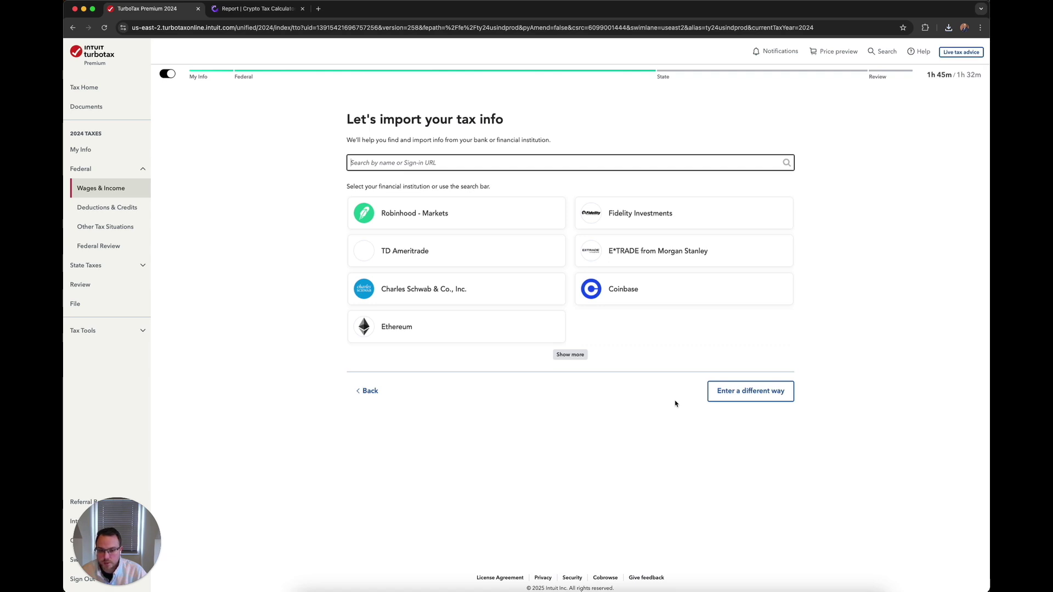
# Choose Cryptocurrency as the investment type, uploaded from the computer.
pyautogui.click(747, 392)
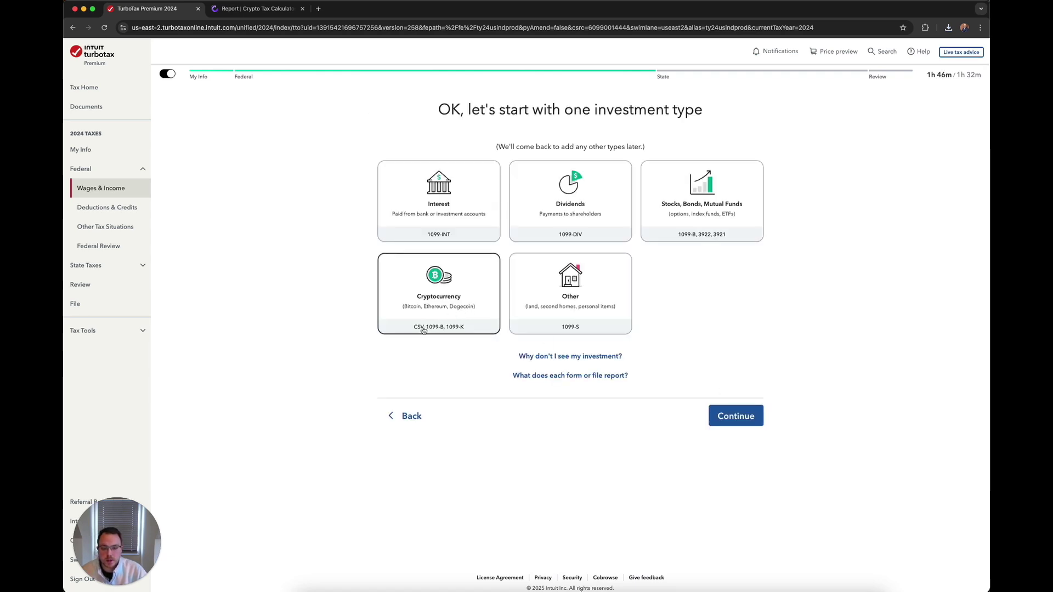
pyautogui.click(421, 330)
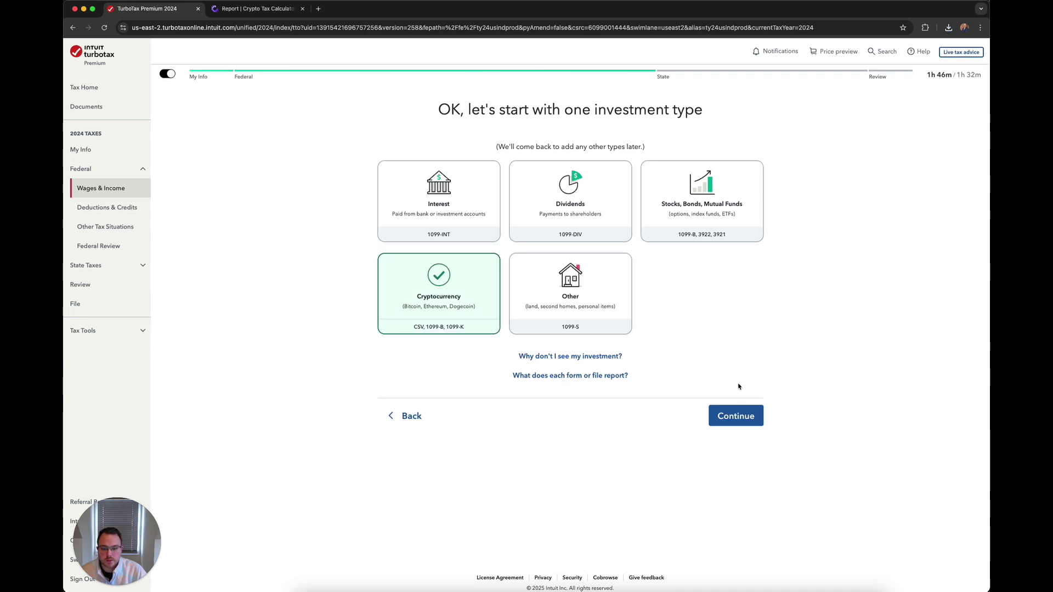
pyautogui.click(739, 416)
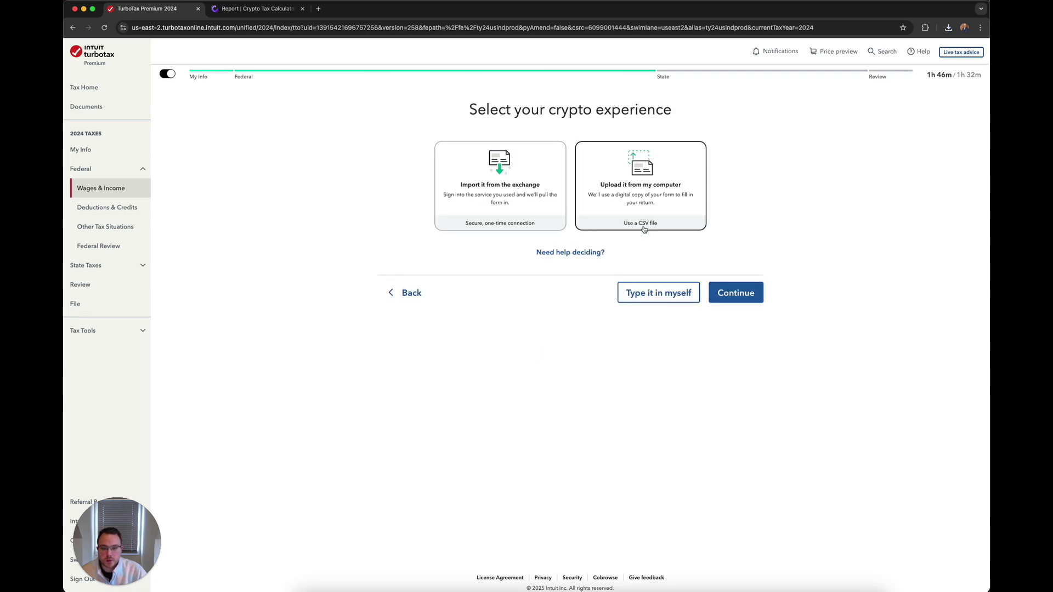
pyautogui.click(644, 227)
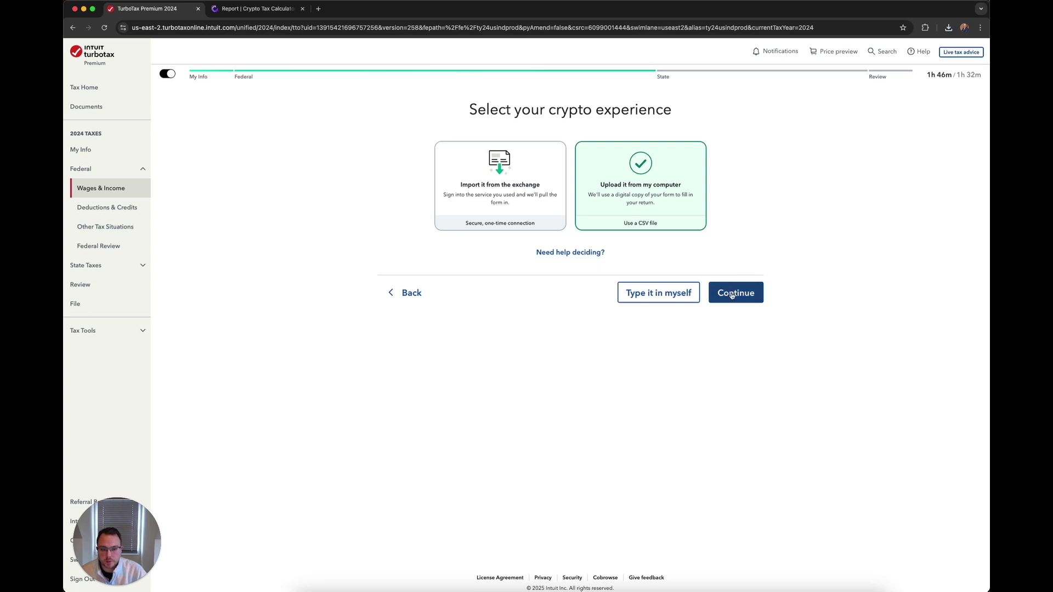
pyautogui.click(732, 294)
# Select CryptoTaxCalculator as the crypto service with the Gain/Loss Report CSV type.
pyautogui.click(501, 180)
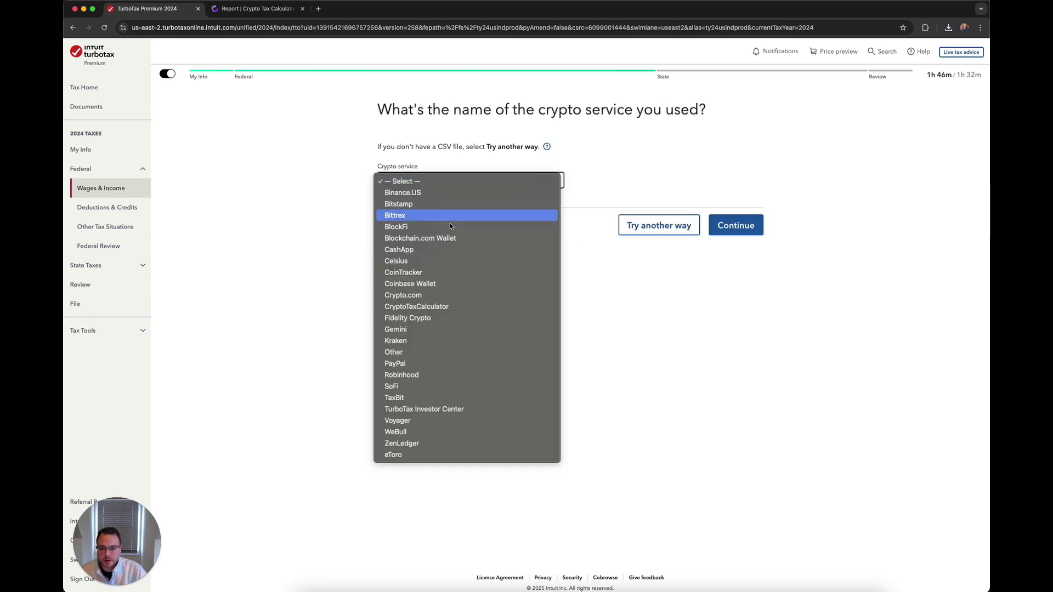
pyautogui.click(419, 306)
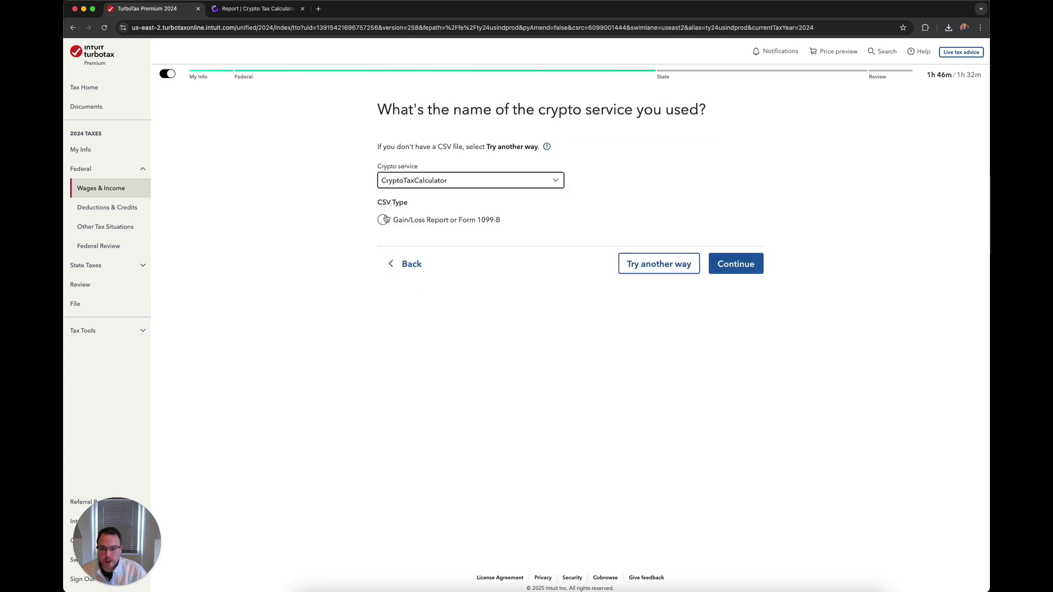
pyautogui.click(384, 219)
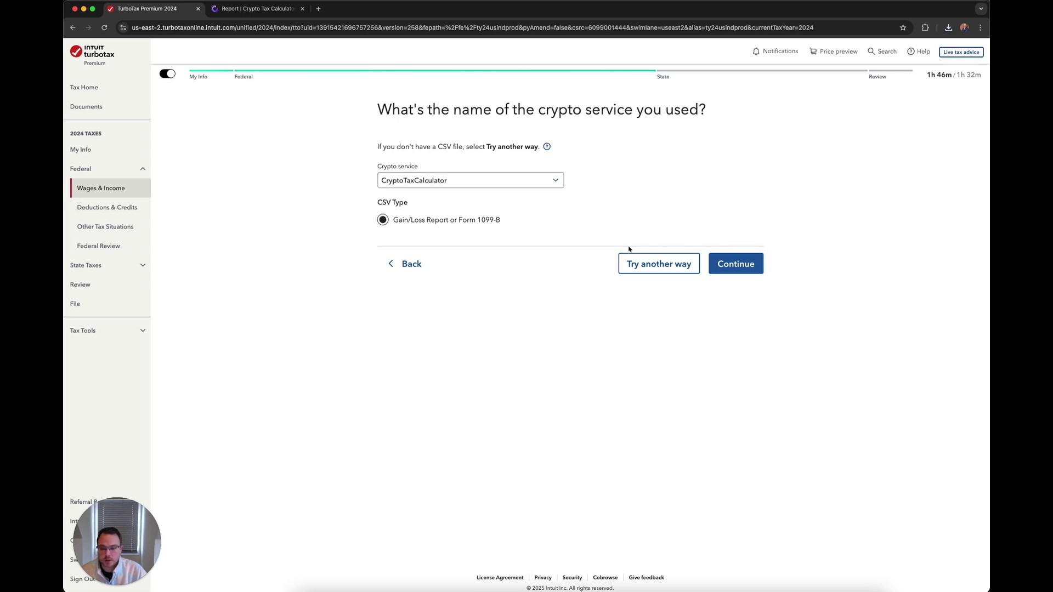
pyautogui.click(727, 265)
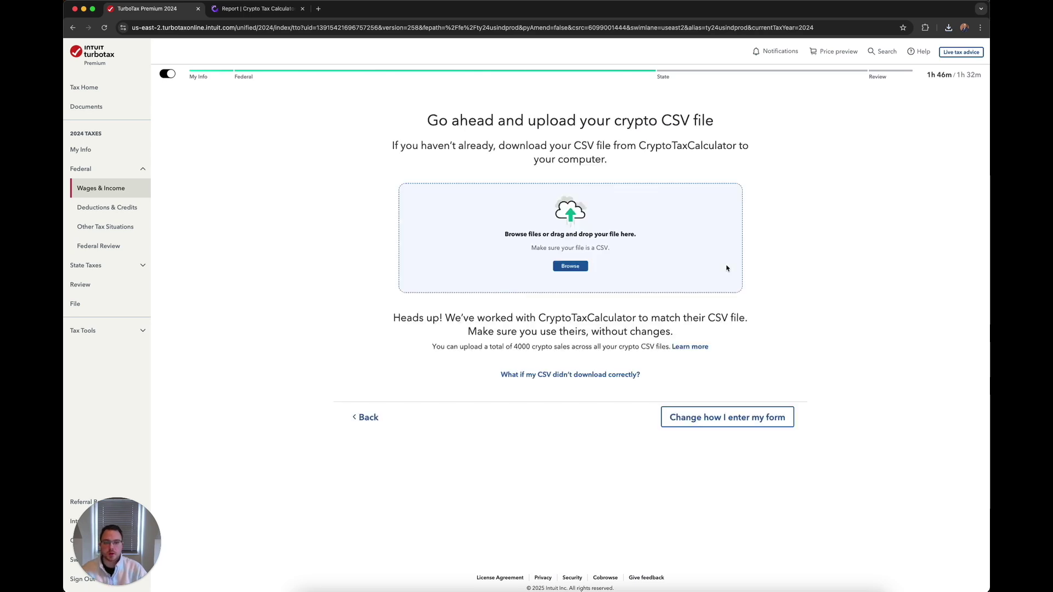
# Upload the downloaded CryptoTaxCalculator capital gains CSV into TurboTax.
pyautogui.click(947, 27)
pyautogui.moveTo(863, 71); pyautogui.dragTo(577, 246)
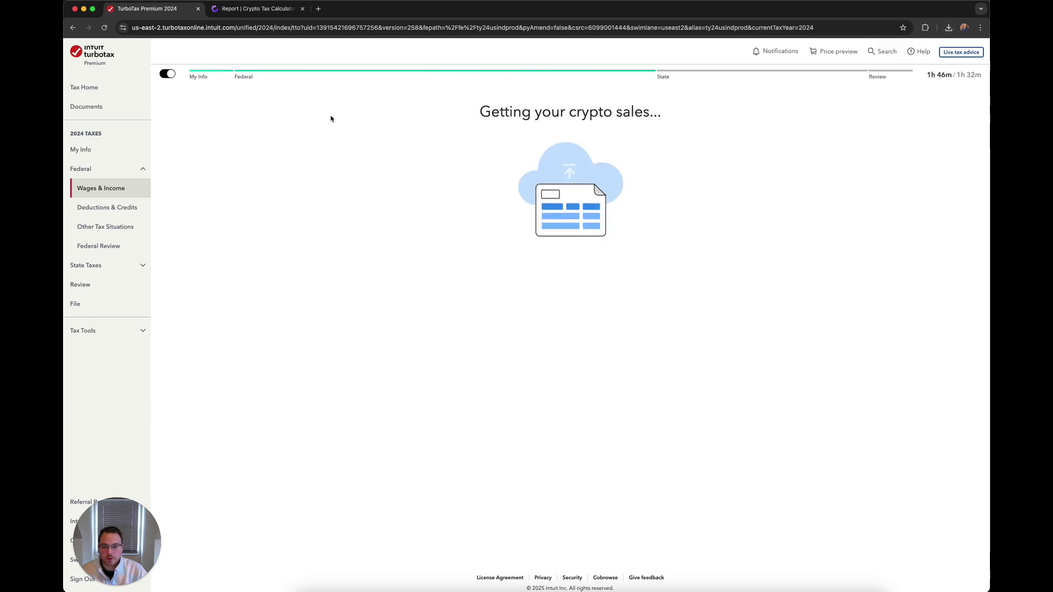
pyautogui.click(257, 8)
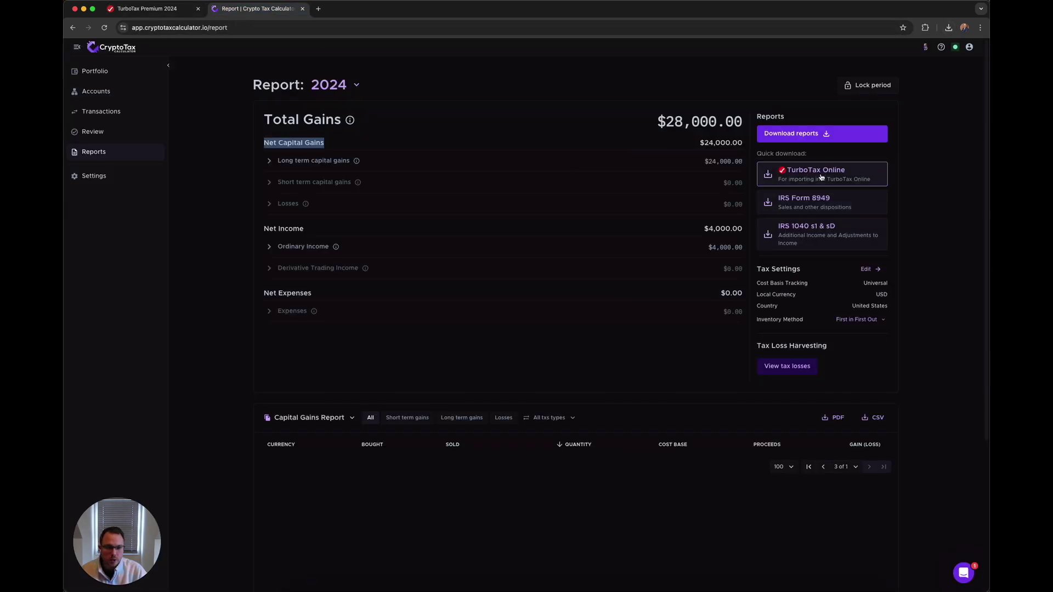
pyautogui.click(156, 9)
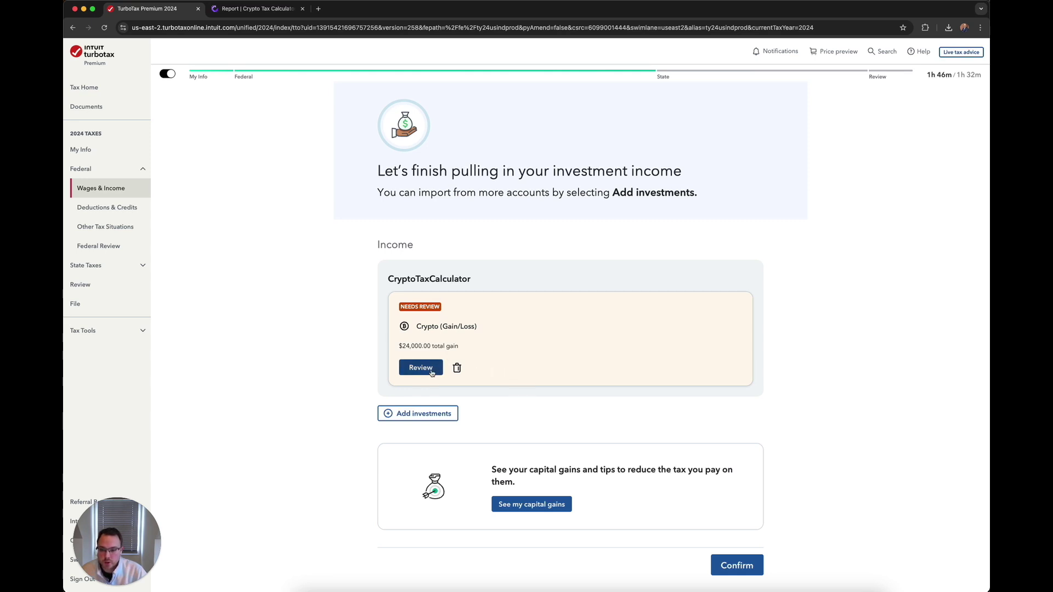
# Review and accept the two imported BTC sales totalling a $24,000 gain.
pyautogui.click(431, 373)
pyautogui.click(736, 241)
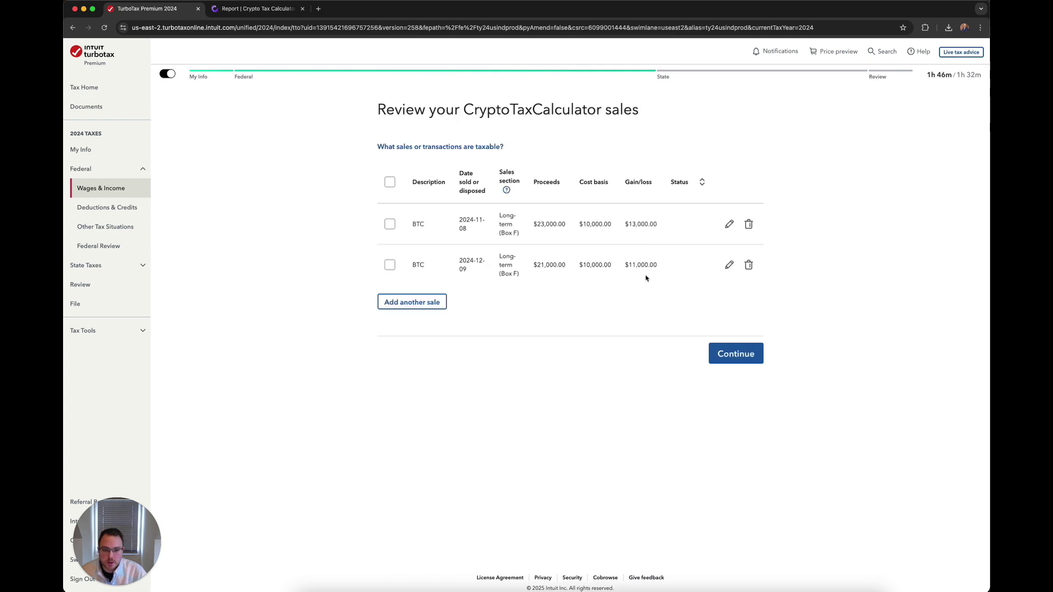
pyautogui.click(760, 360)
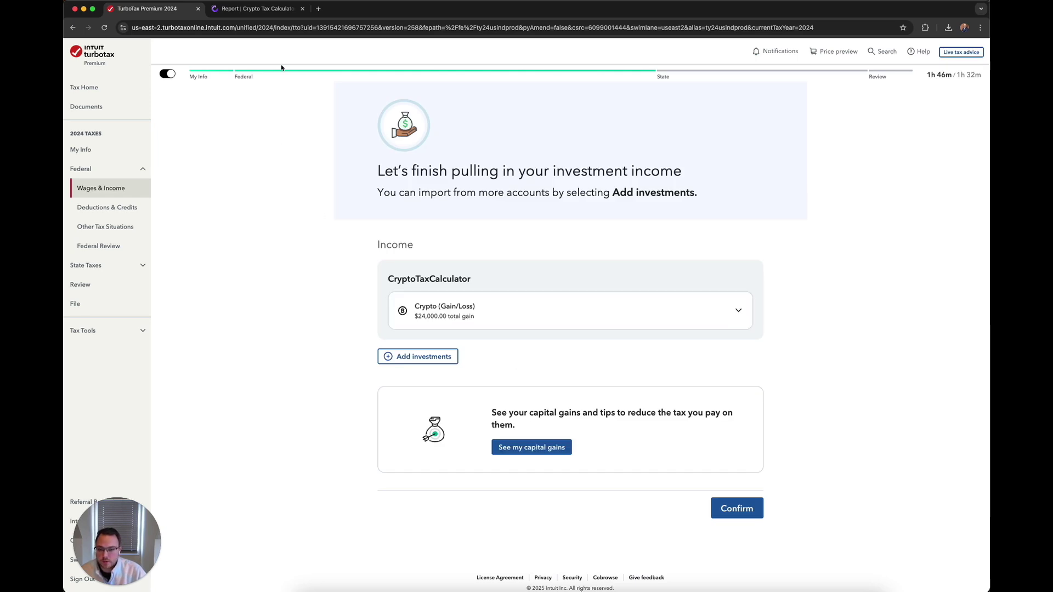
pyautogui.click(269, 15)
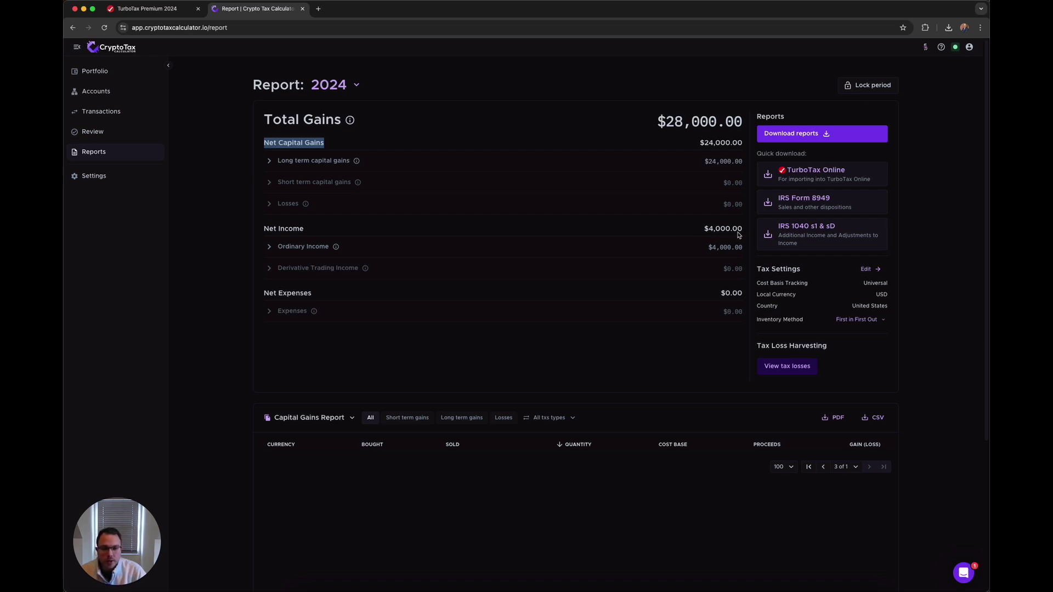
# Download the 2024 Income Report PDF from the Tax Reports list, then close it.
pyautogui.click(791, 140)
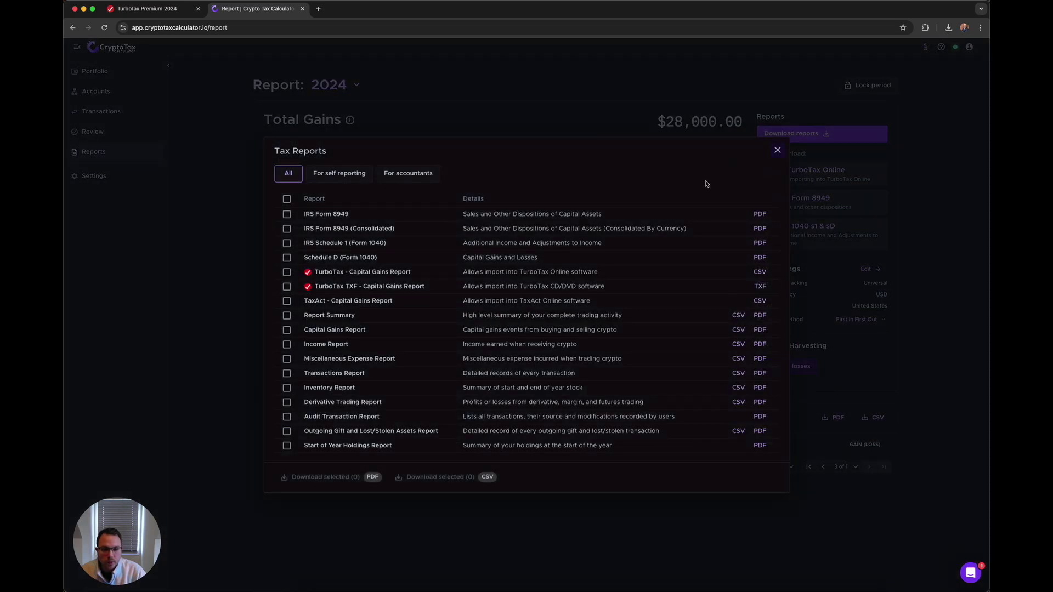
pyautogui.click(761, 345)
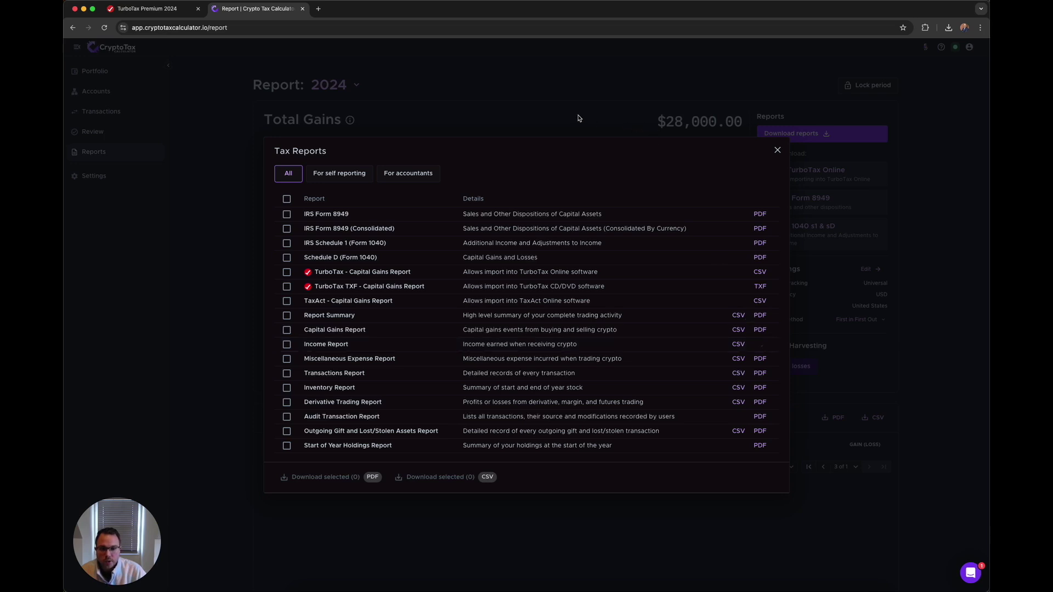
pyautogui.click(573, 98)
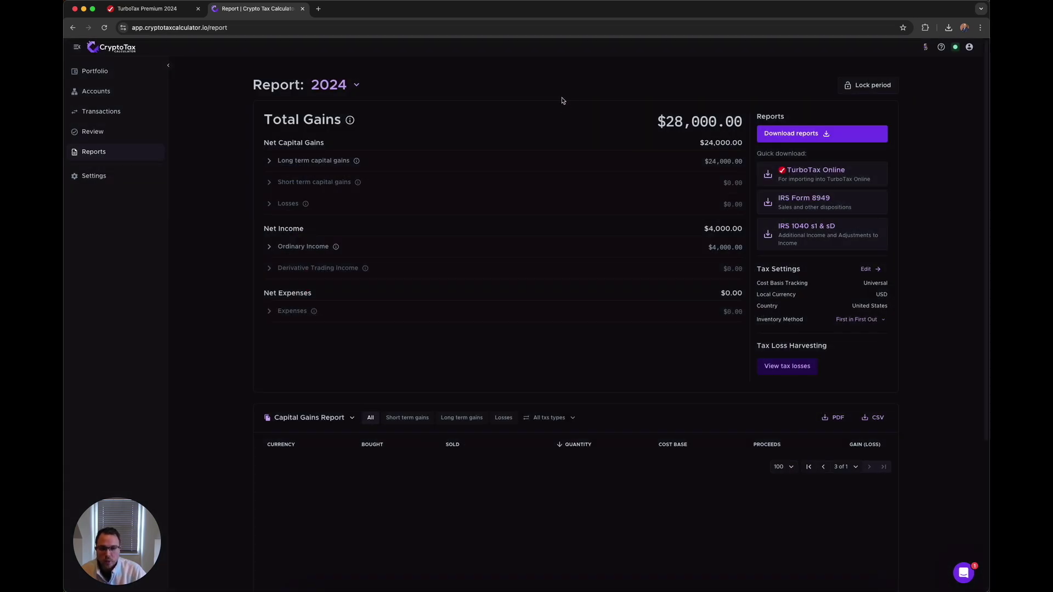
pyautogui.click(148, 10)
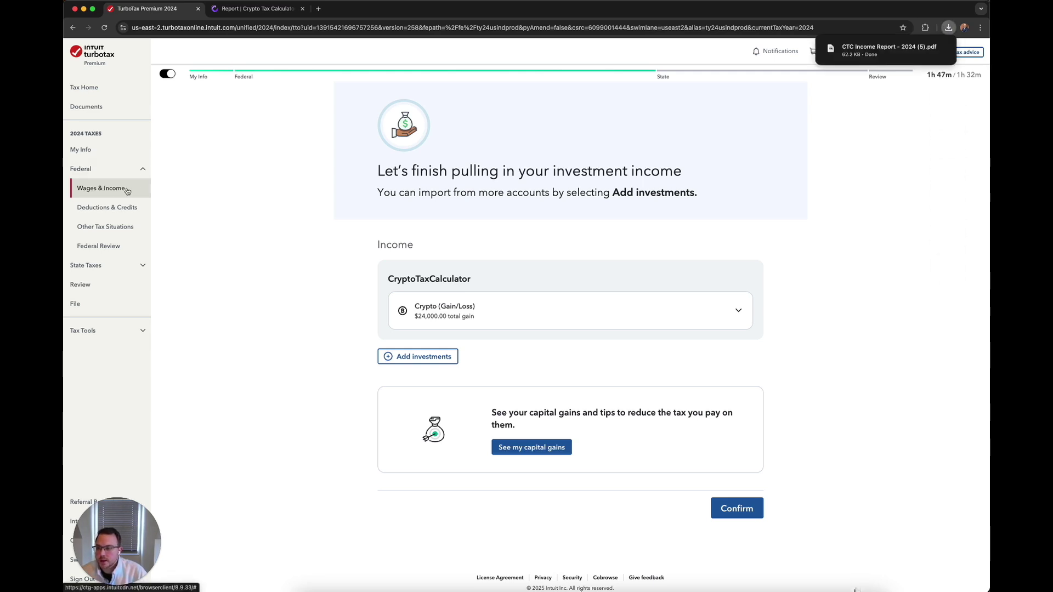
# Expand Less Common Income in Wages & Income and revisit Miscellaneous Income.
pyautogui.click(107, 193)
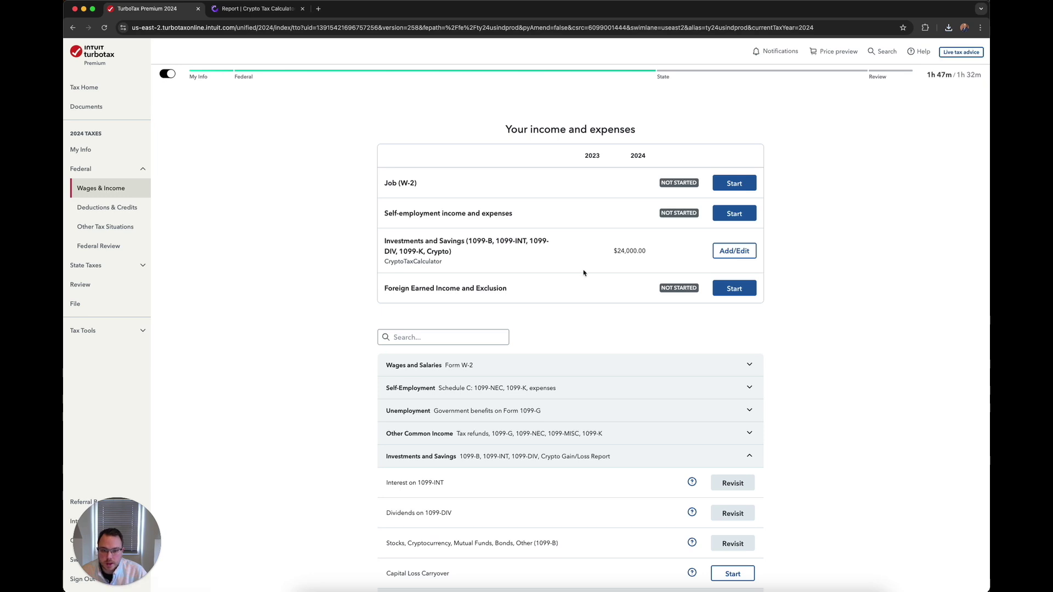
pyautogui.scroll(-1, 529, 256)
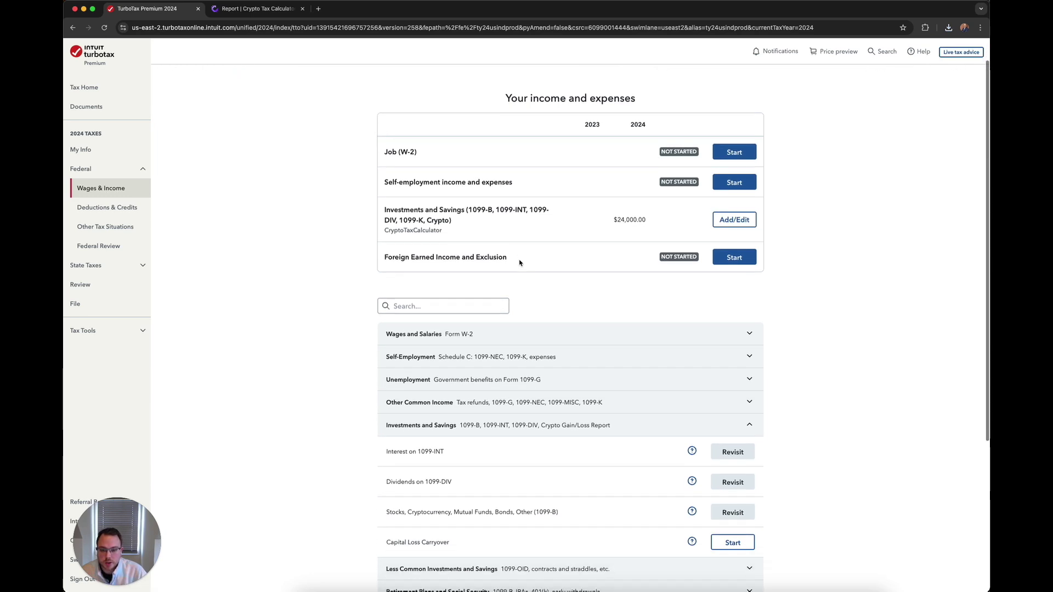
pyautogui.scroll(-3, 521, 262)
pyautogui.click(539, 285)
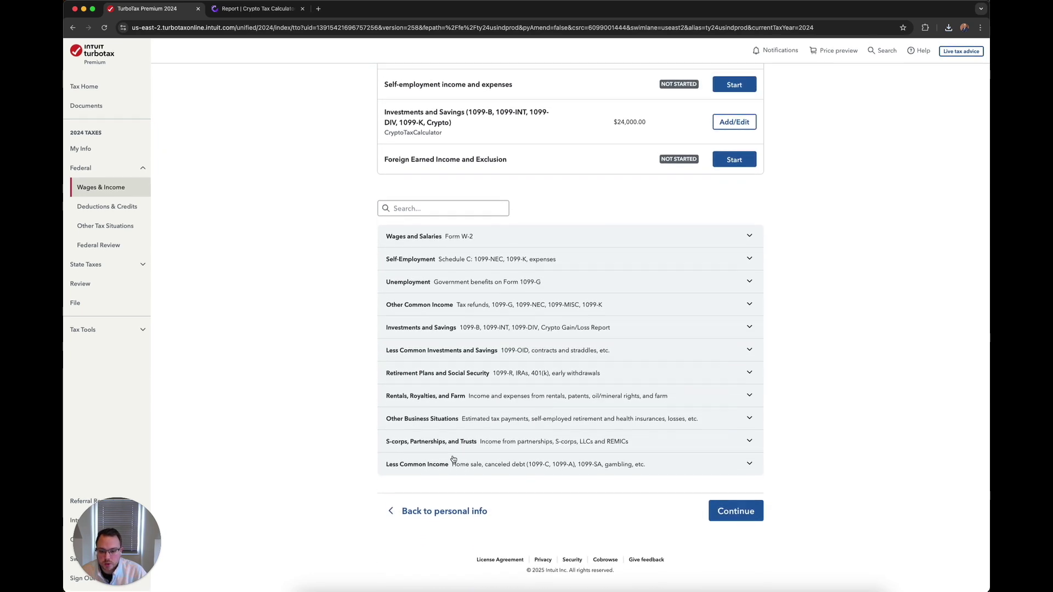
pyautogui.click(702, 470)
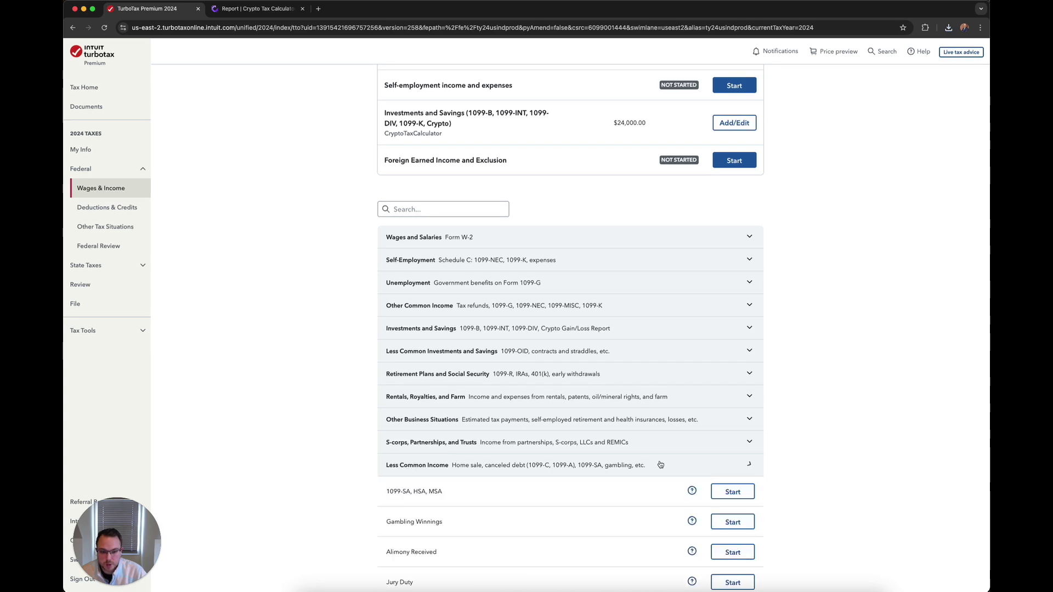
pyautogui.scroll(-2, 576, 447)
pyautogui.scroll(-3, 576, 447)
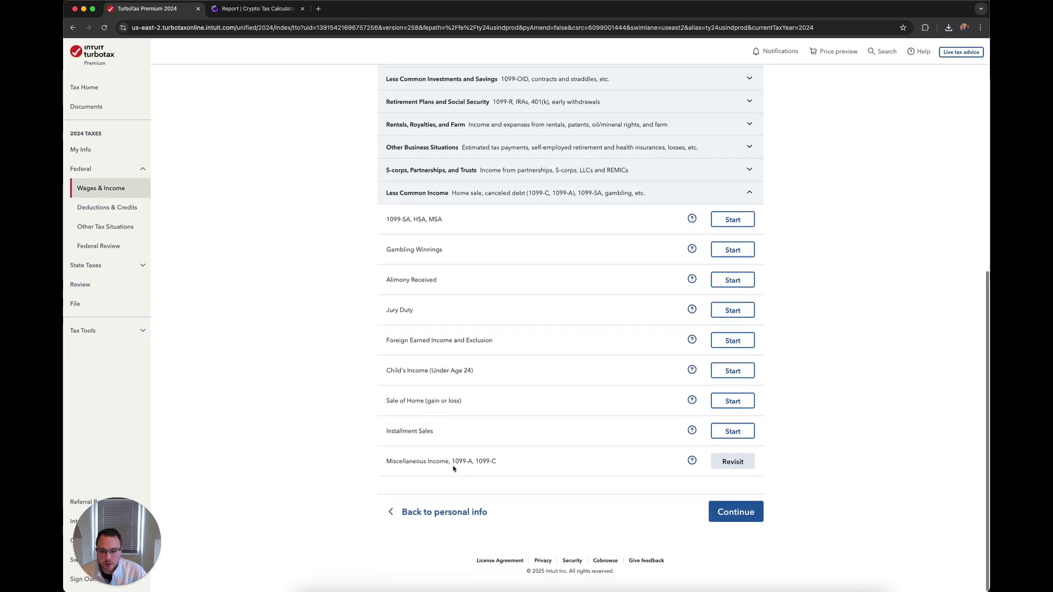
pyautogui.moveTo(384, 463); pyautogui.dragTo(449, 466)
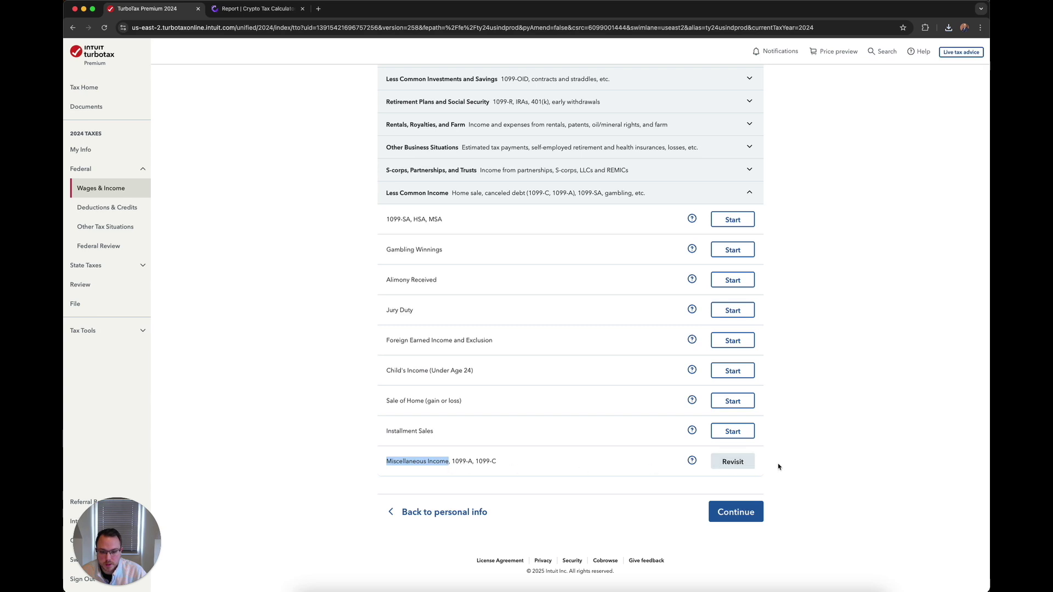
pyautogui.click(740, 463)
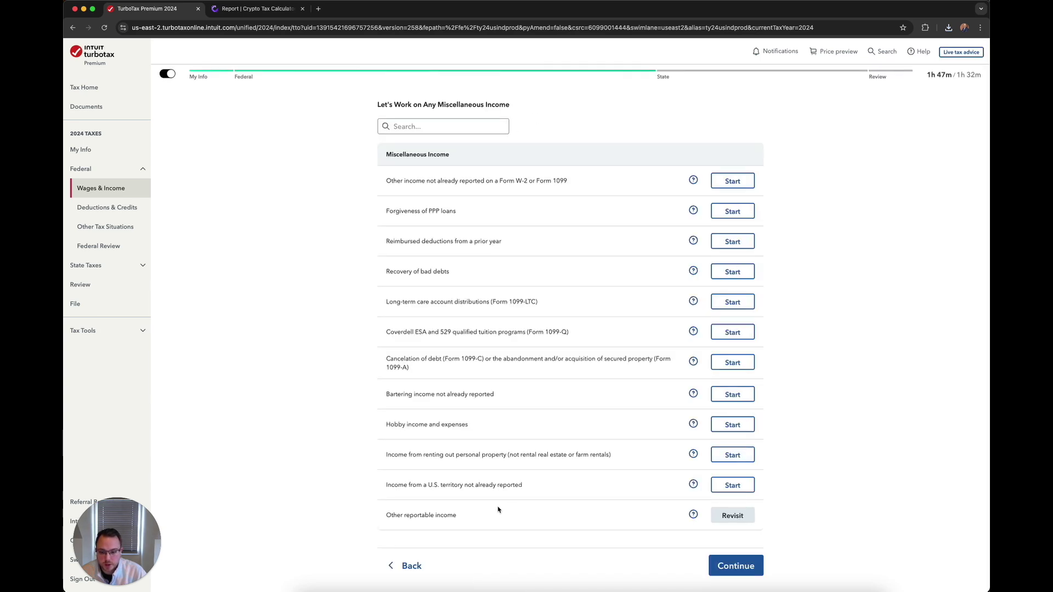
pyautogui.scroll(-1, 498, 510)
pyautogui.moveTo(388, 505); pyautogui.dragTo(458, 514)
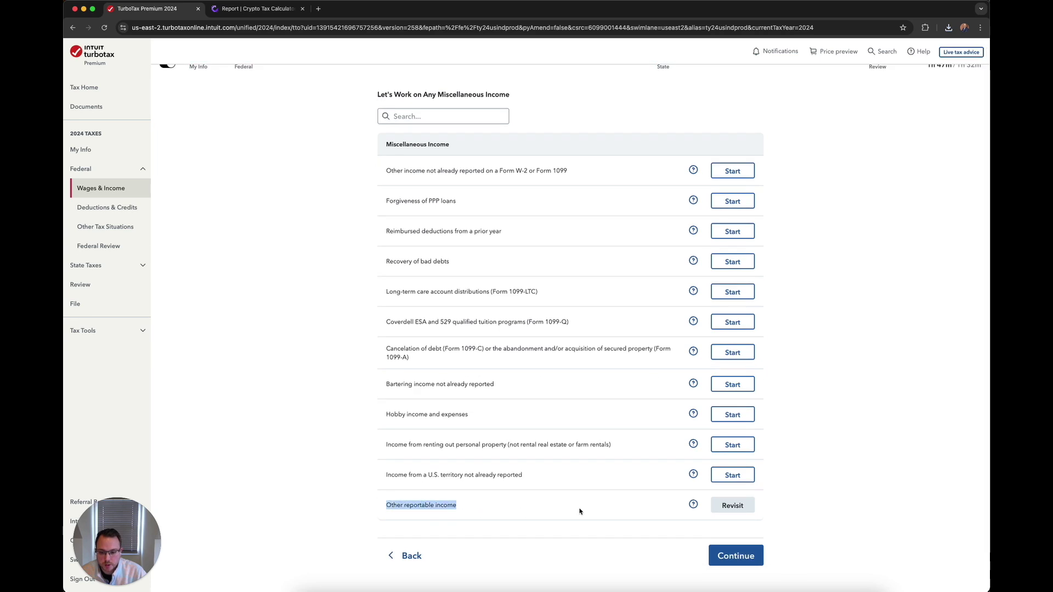
# Add 'ETH Staking Rewards' for $4,000 as other reportable income and finish the summary.
pyautogui.click(738, 506)
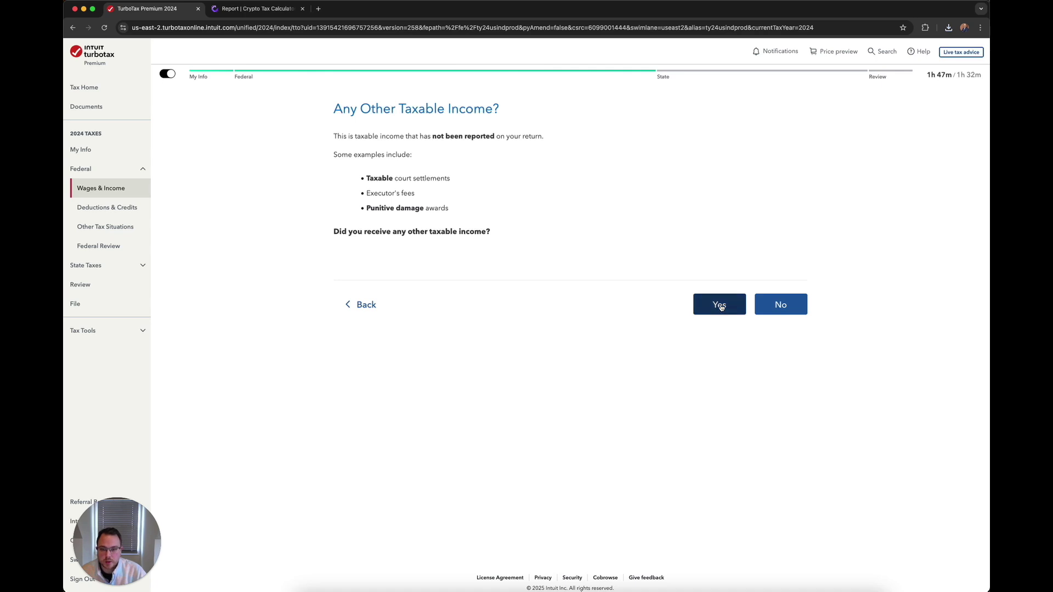
pyautogui.click(720, 307)
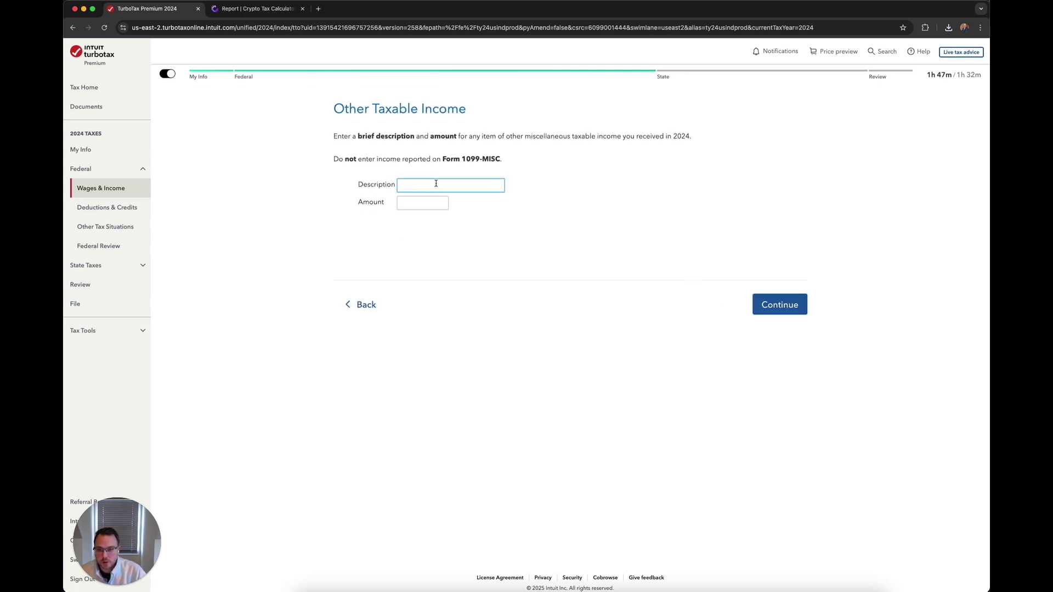
pyautogui.write('ETH S')
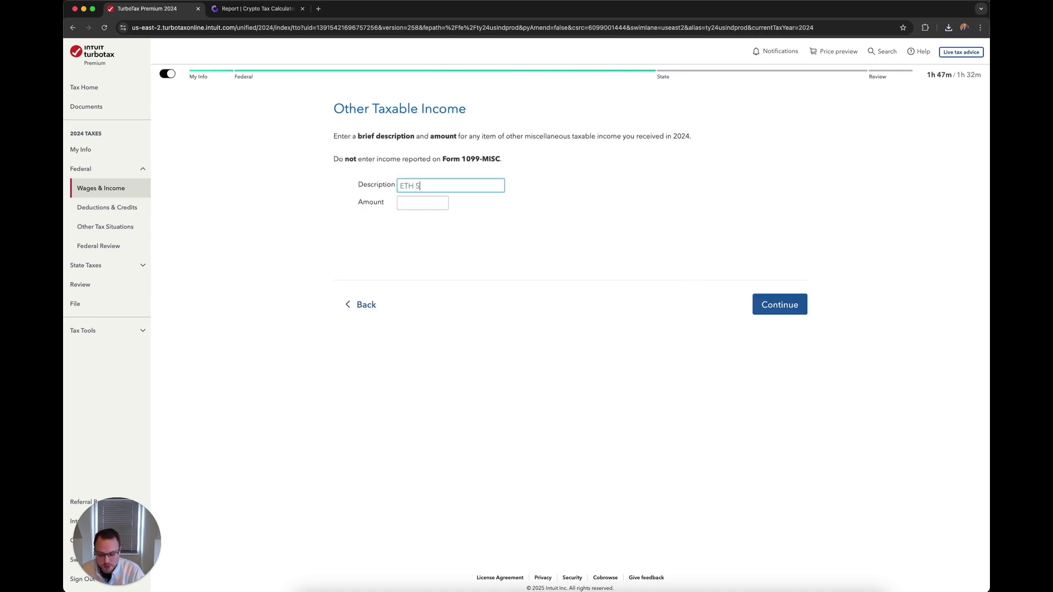
pyautogui.write('taking Rewards')
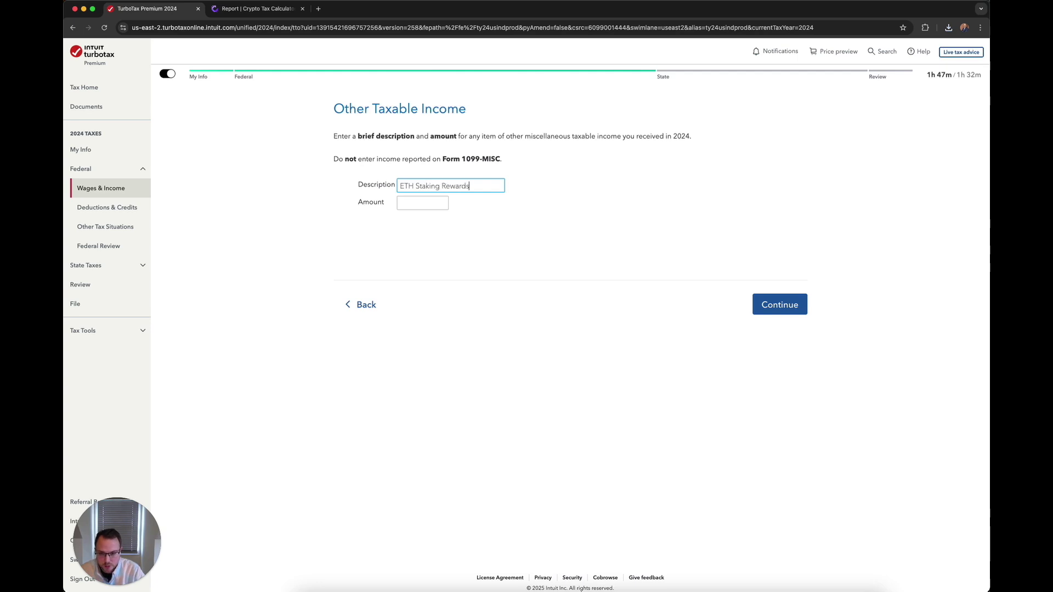
pyautogui.click(425, 204)
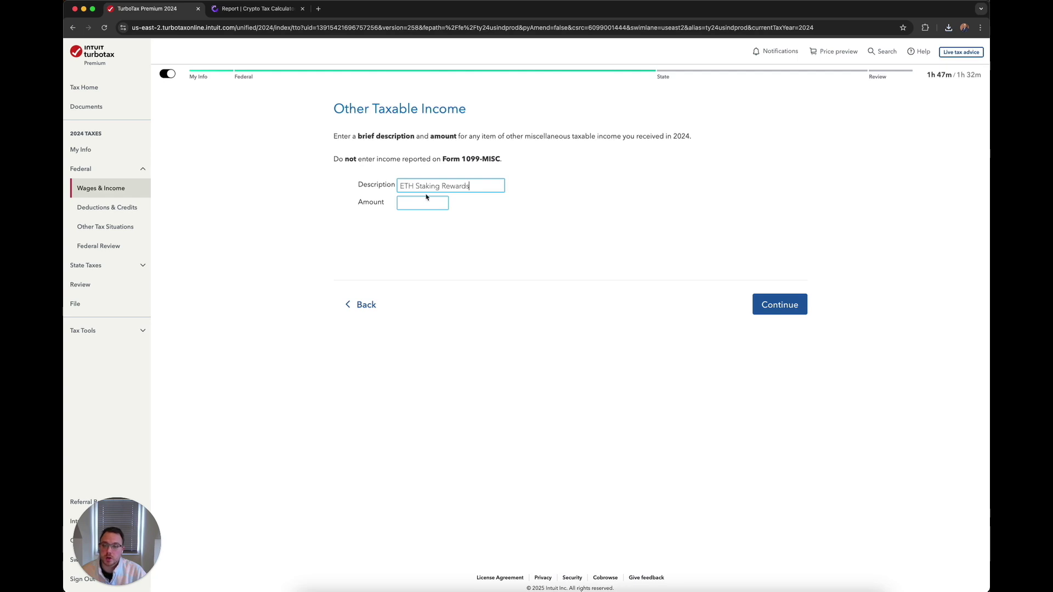
pyautogui.click(414, 186)
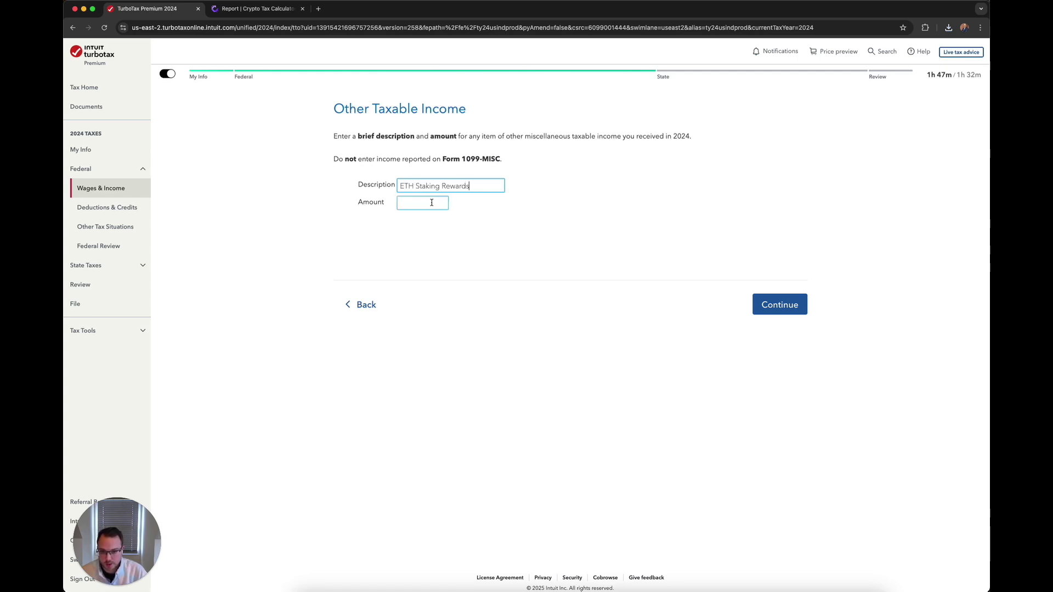
pyautogui.click(430, 203)
pyautogui.write('4')
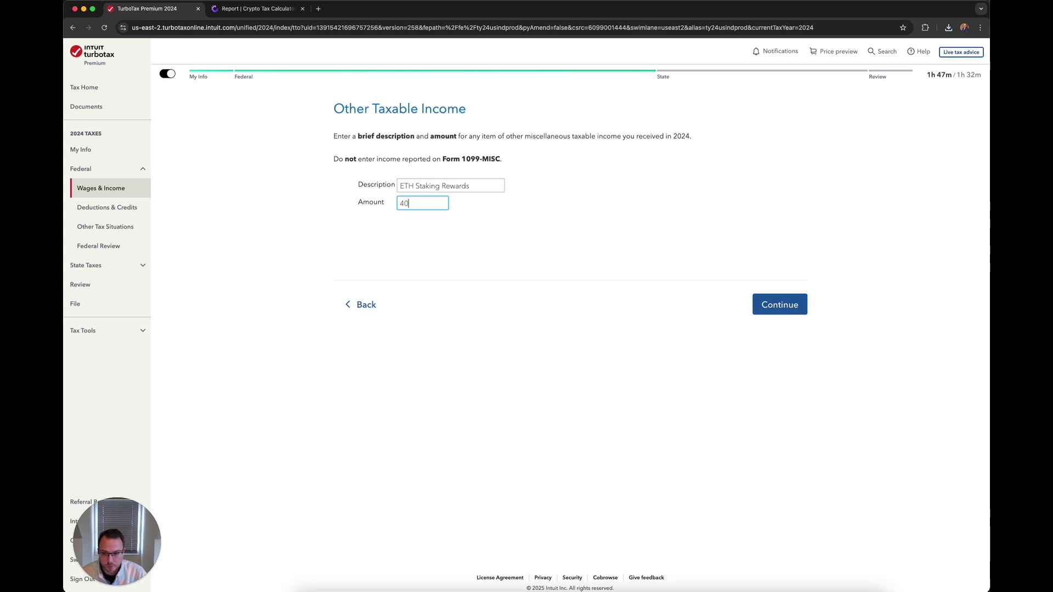
pyautogui.write('000')
pyautogui.click(778, 305)
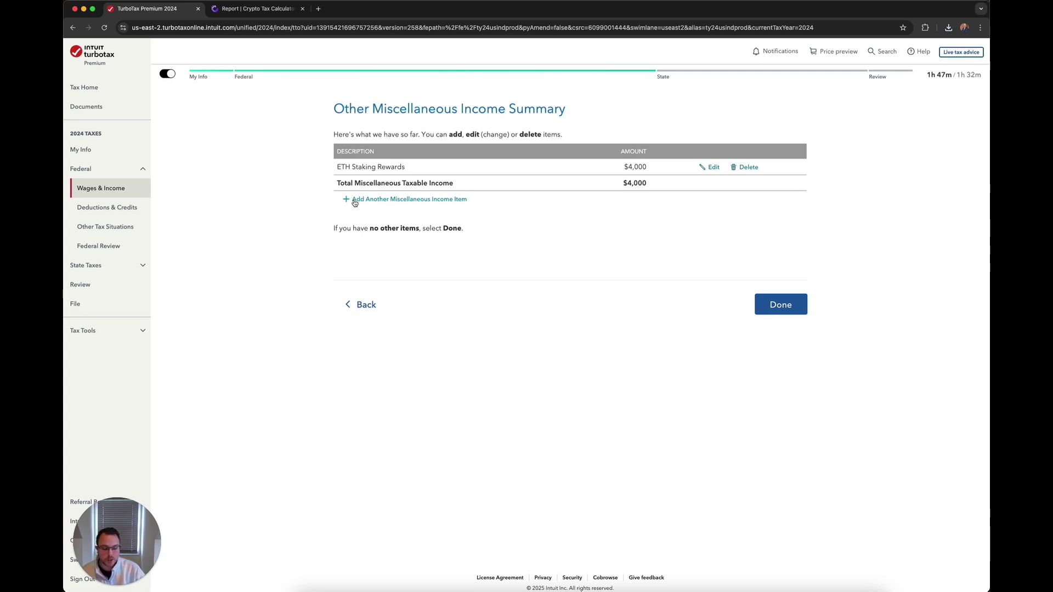
pyautogui.click(787, 306)
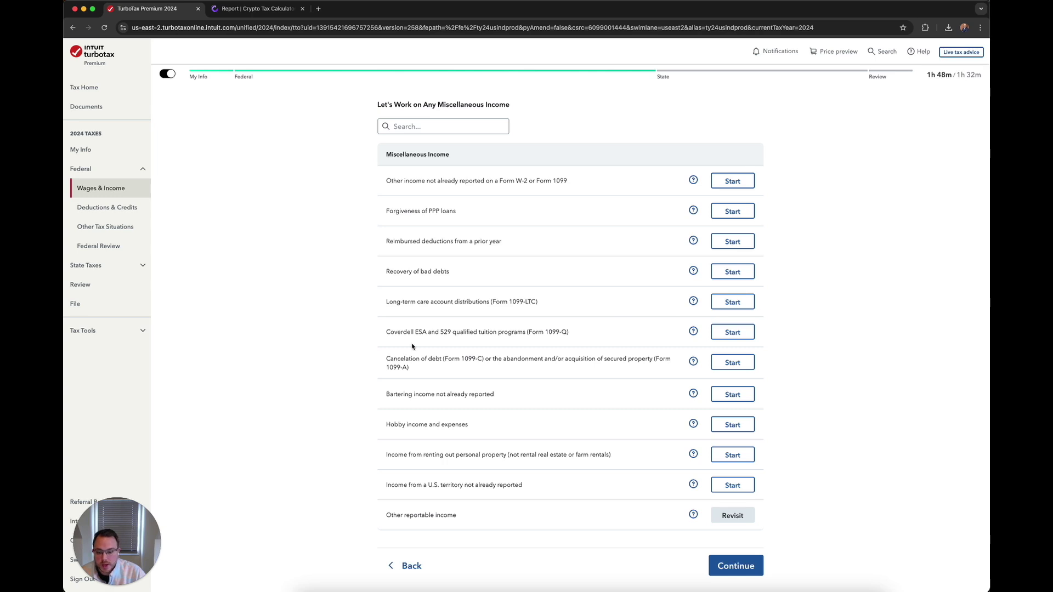
pyautogui.click(99, 110)
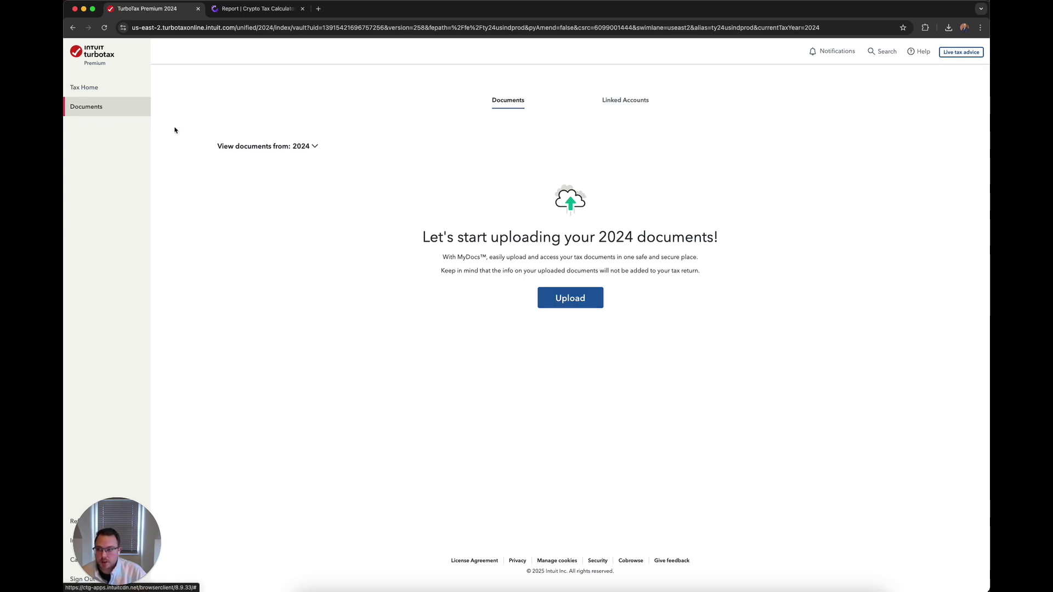
# Upload the CTC Income Report PDF from the TurboTax folder.
pyautogui.click(575, 301)
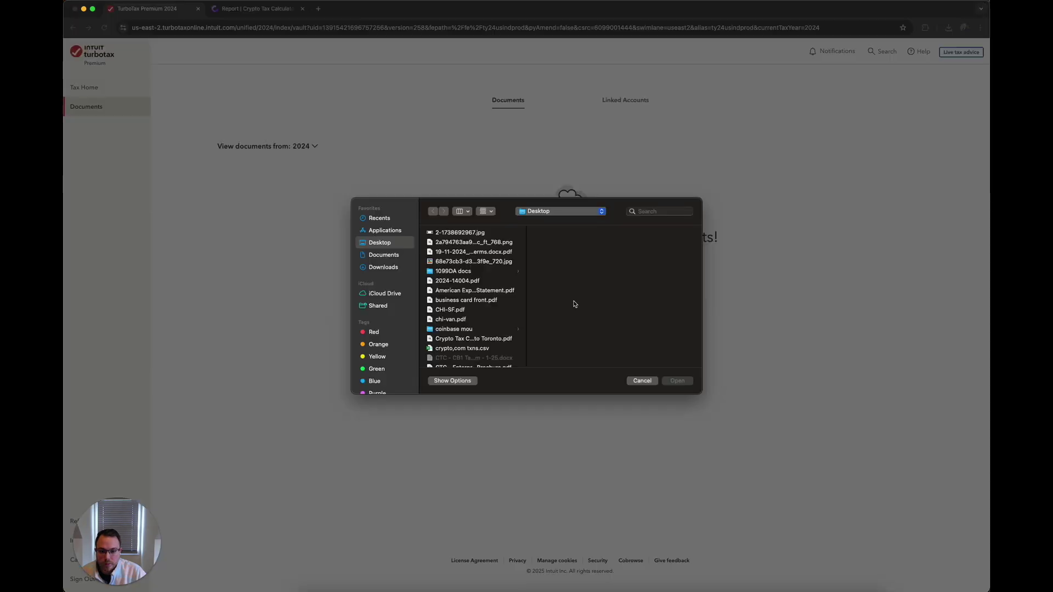
pyautogui.scroll(-5, 473, 314)
pyautogui.scroll(-5, 469, 313)
pyautogui.scroll(-5, 465, 313)
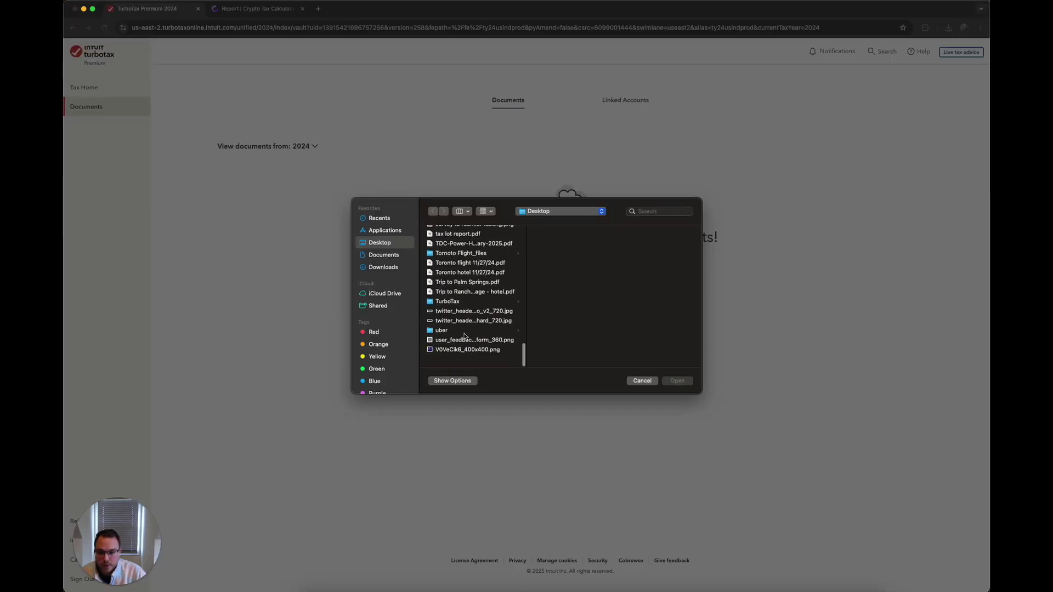
pyautogui.scroll(-5, 460, 312)
pyautogui.click(459, 312)
pyautogui.click(568, 233)
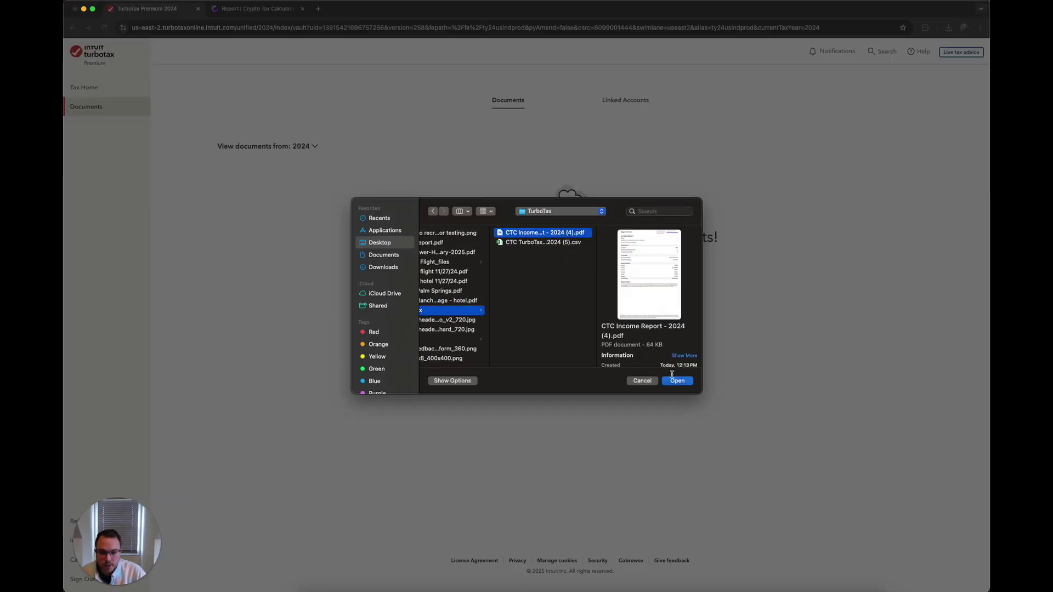
pyautogui.click(675, 379)
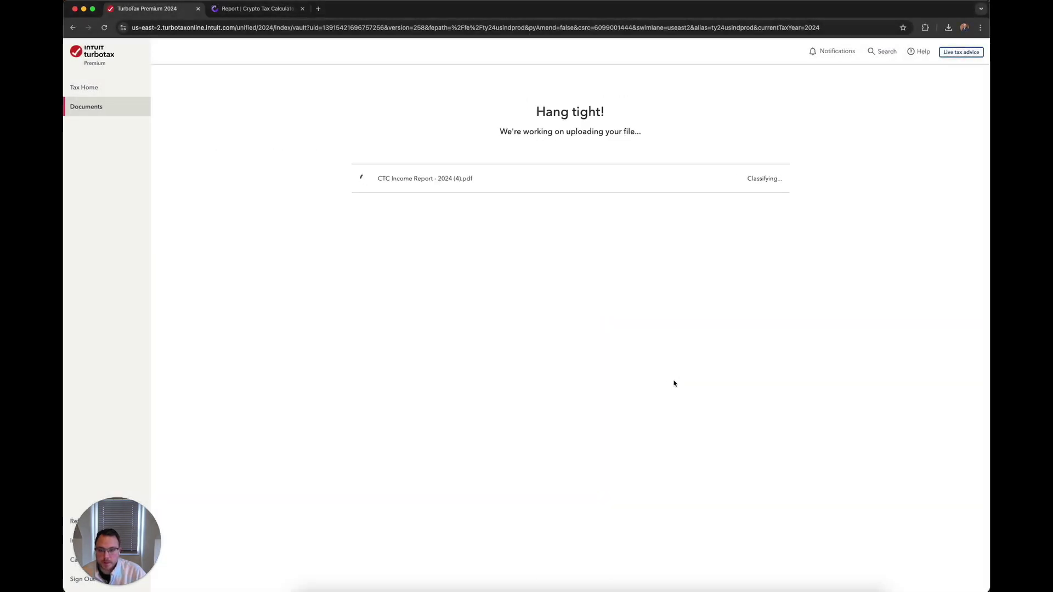
# Classify the uploaded report as an 'Other' form type and finish the upload.
pyautogui.click(597, 204)
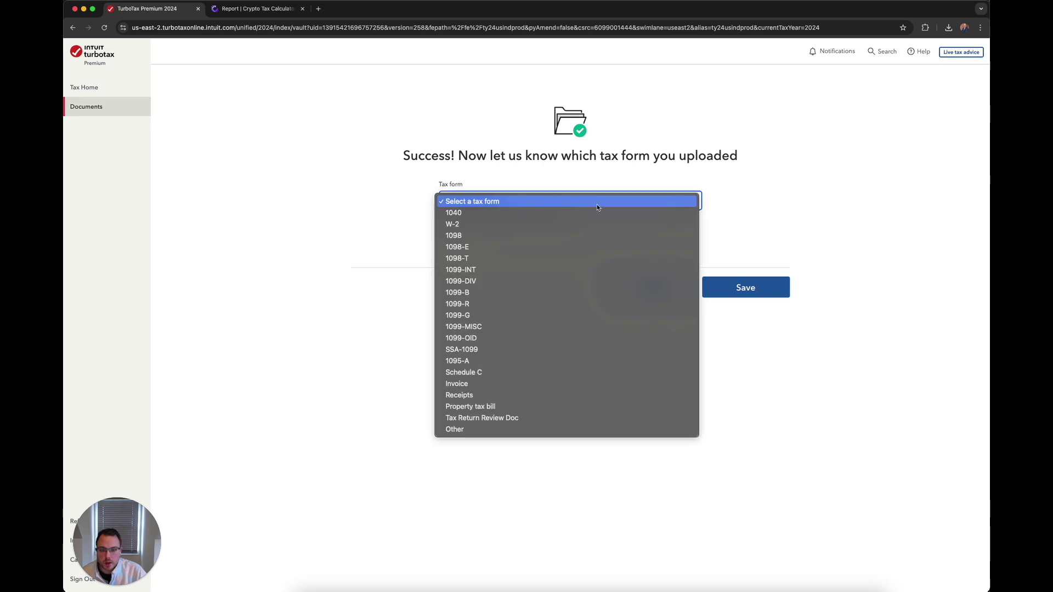
pyautogui.click(471, 428)
pyautogui.click(747, 294)
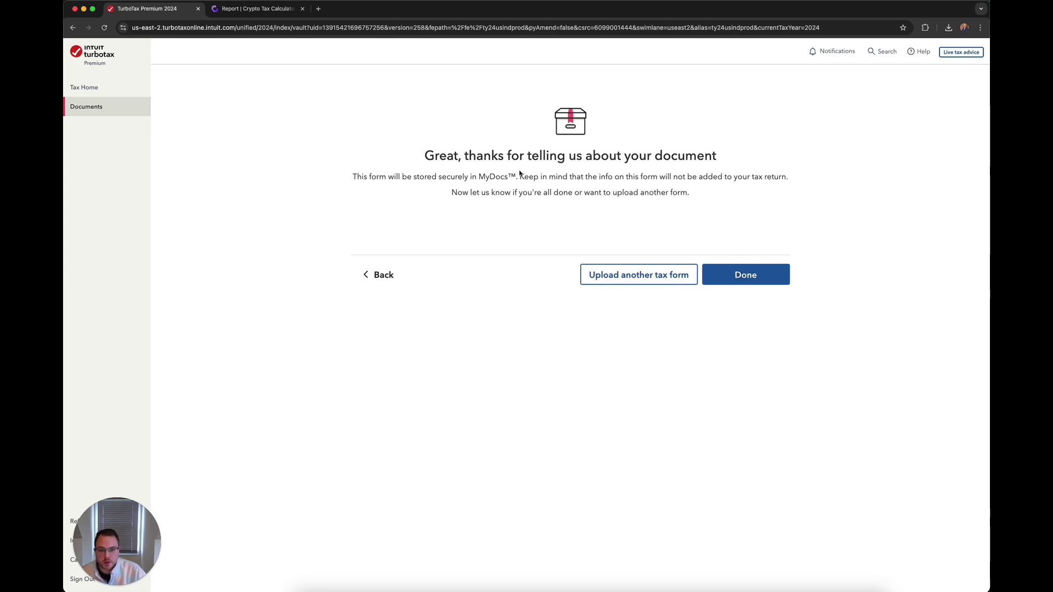
pyautogui.moveTo(519, 176); pyautogui.dragTo(787, 175)
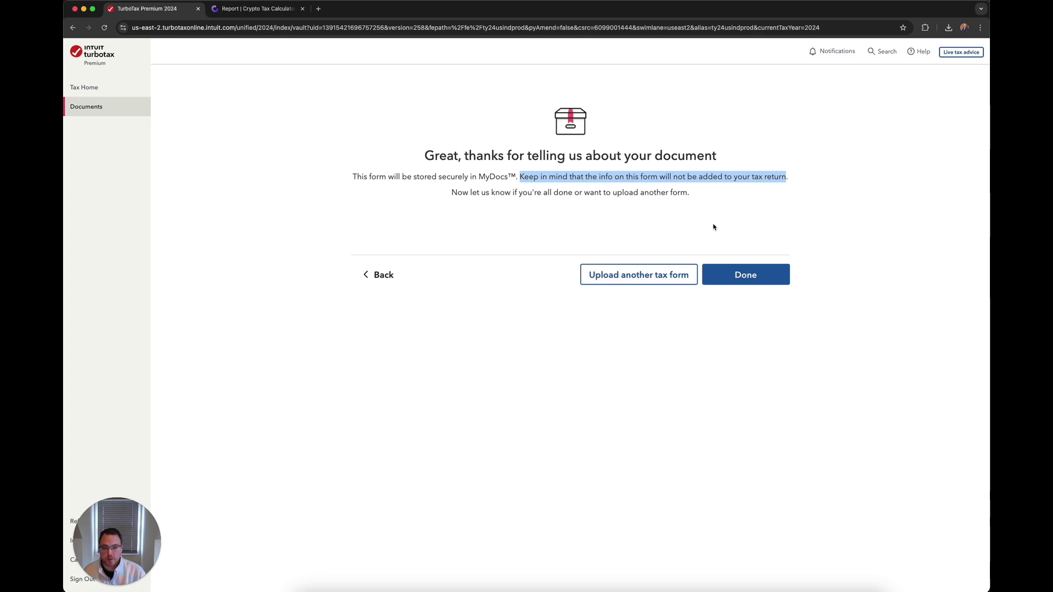
pyautogui.click(745, 278)
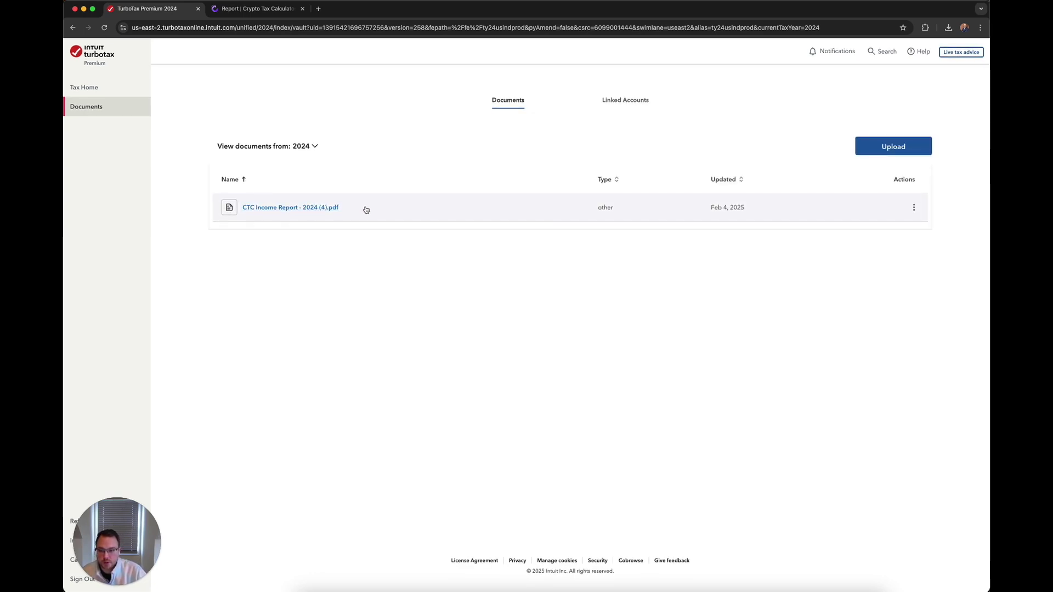
# Open the income summary showing $24,000 investments and $4,000 miscellaneous income.
pyautogui.click(83, 90)
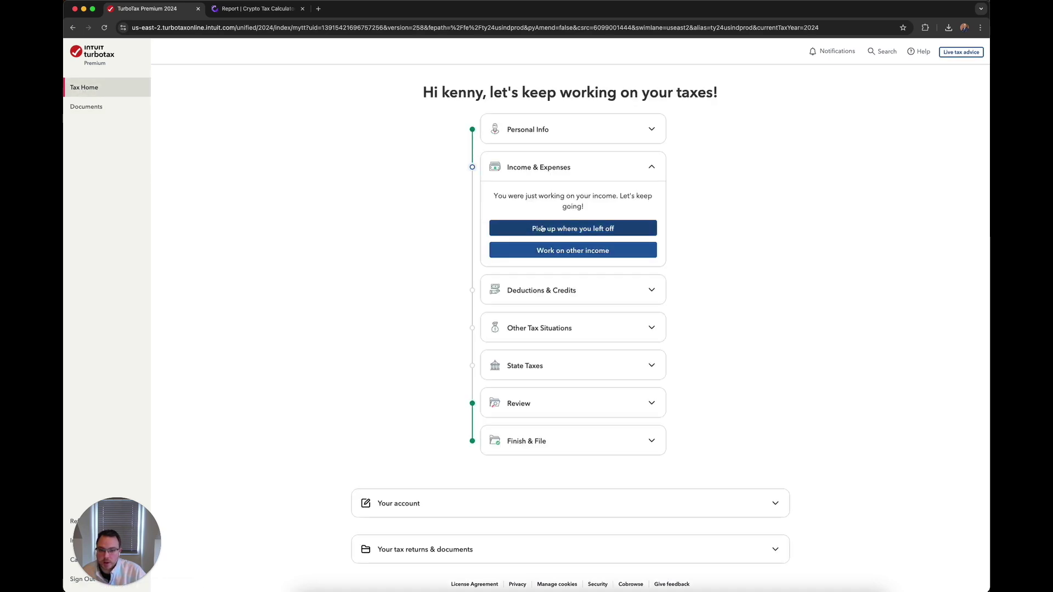
pyautogui.click(565, 230)
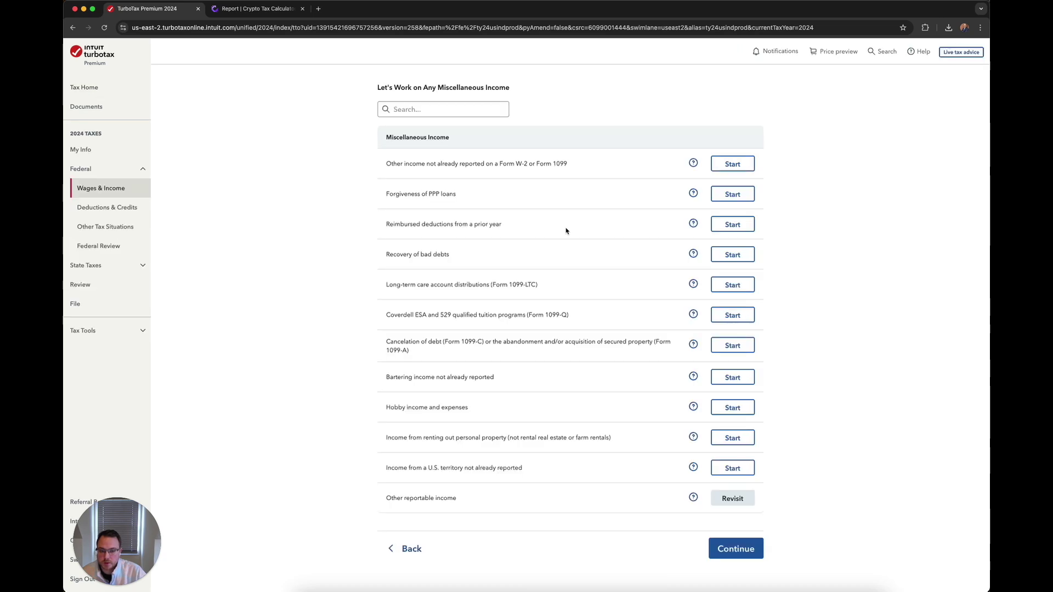
pyautogui.click(118, 191)
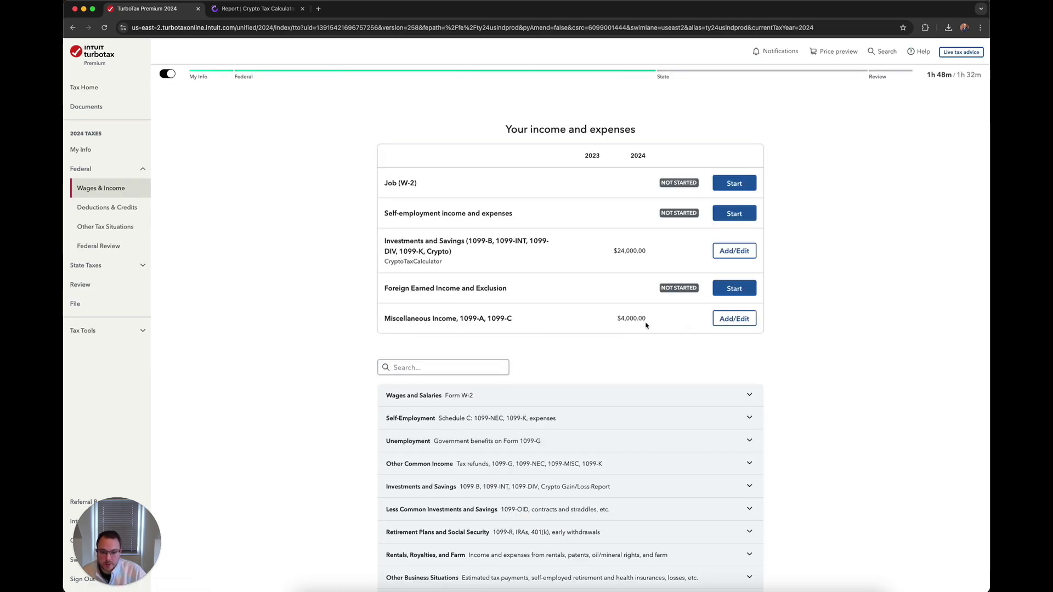
pyautogui.moveTo(614, 318); pyautogui.dragTo(652, 320)
pyautogui.moveTo(613, 250); pyautogui.dragTo(649, 252)
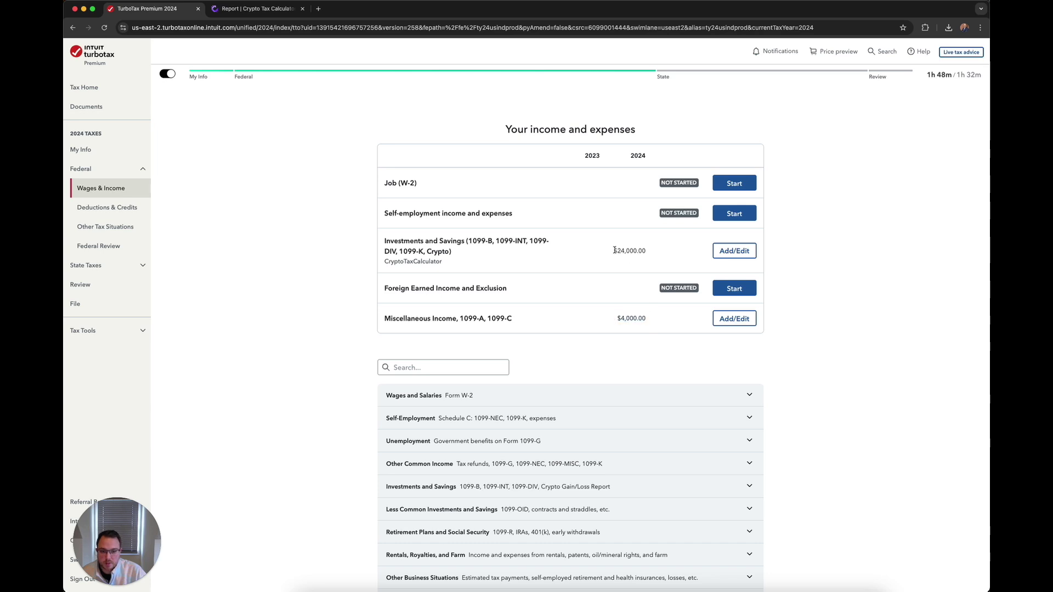
# Compare the amounts with the crypto tax report, then open the Tools Center.
pyautogui.hotkey('ctrl', 'Tab')
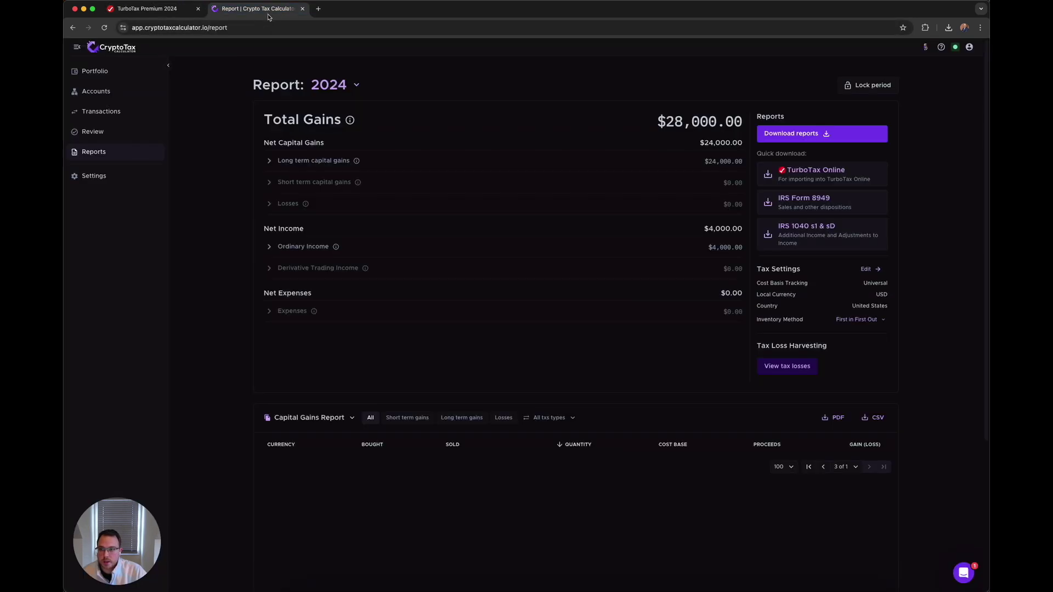
pyautogui.click(135, 9)
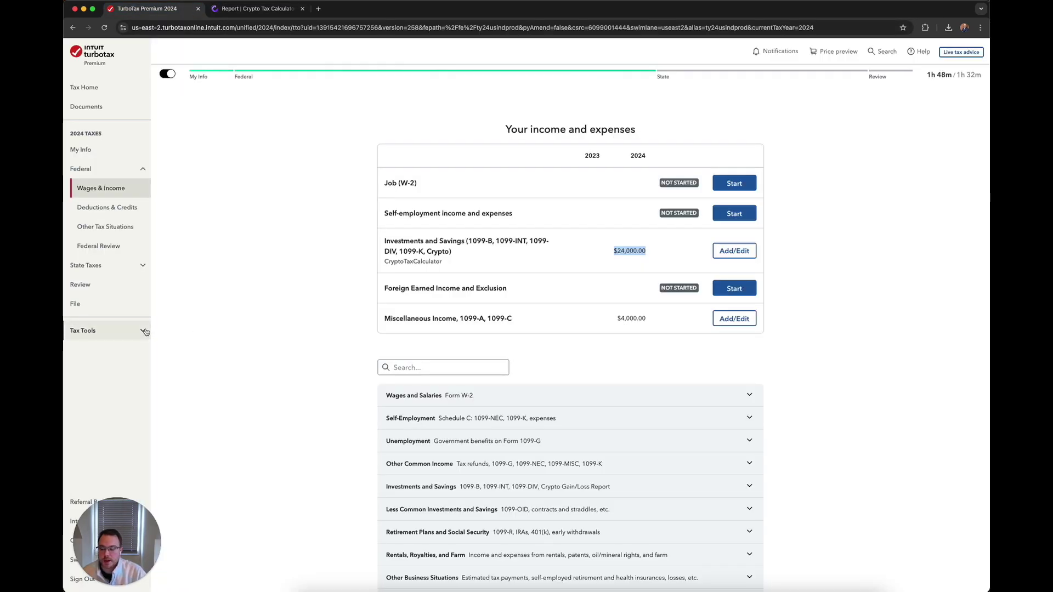
pyautogui.click(140, 332)
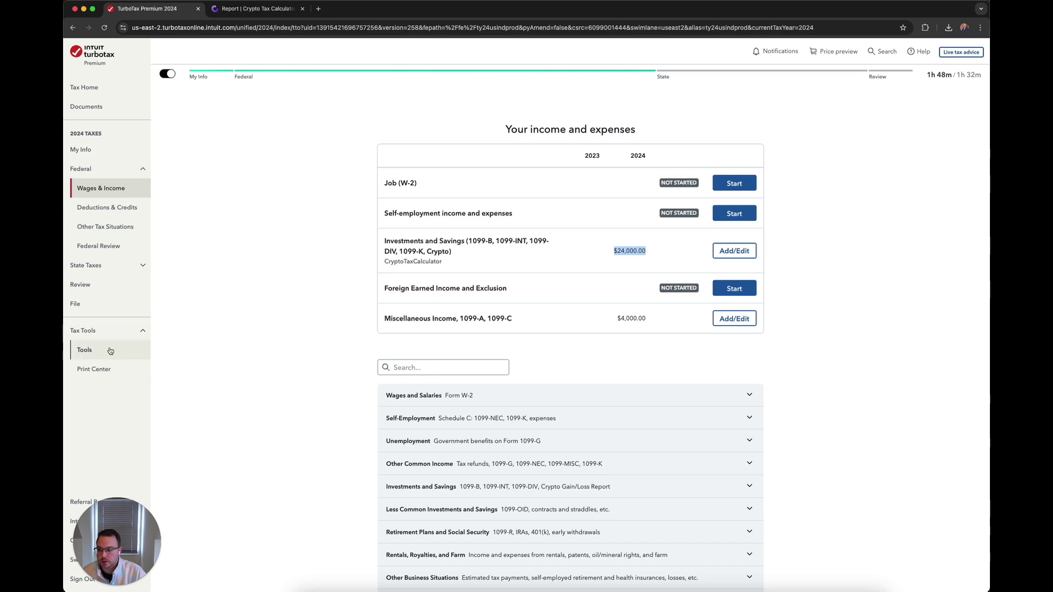
pyautogui.click(85, 351)
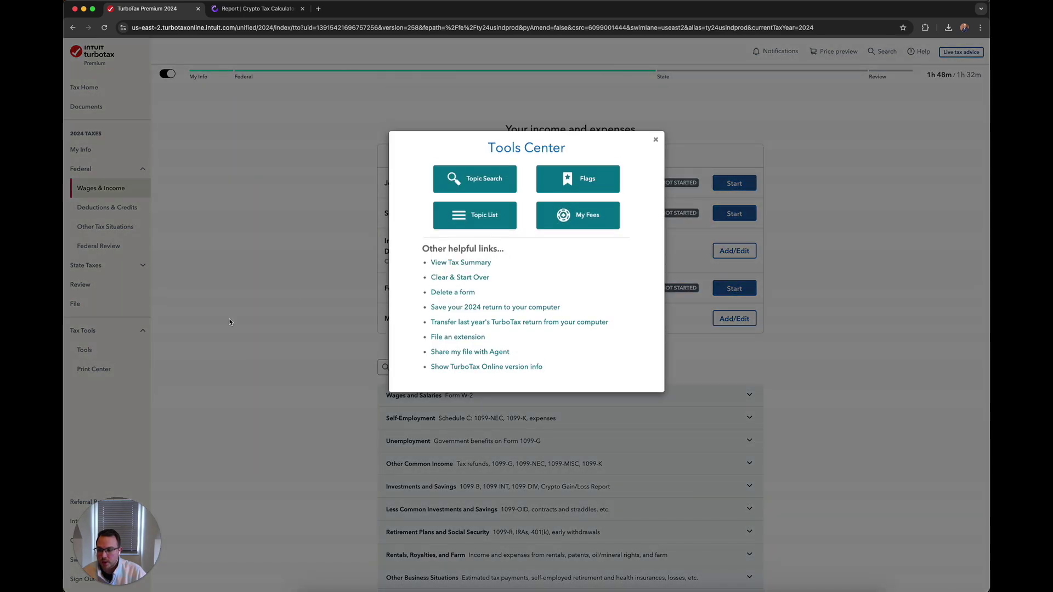
# Open View Tax Summary to see $28,000 total income and $13,400 taxable income.
pyautogui.click(451, 263)
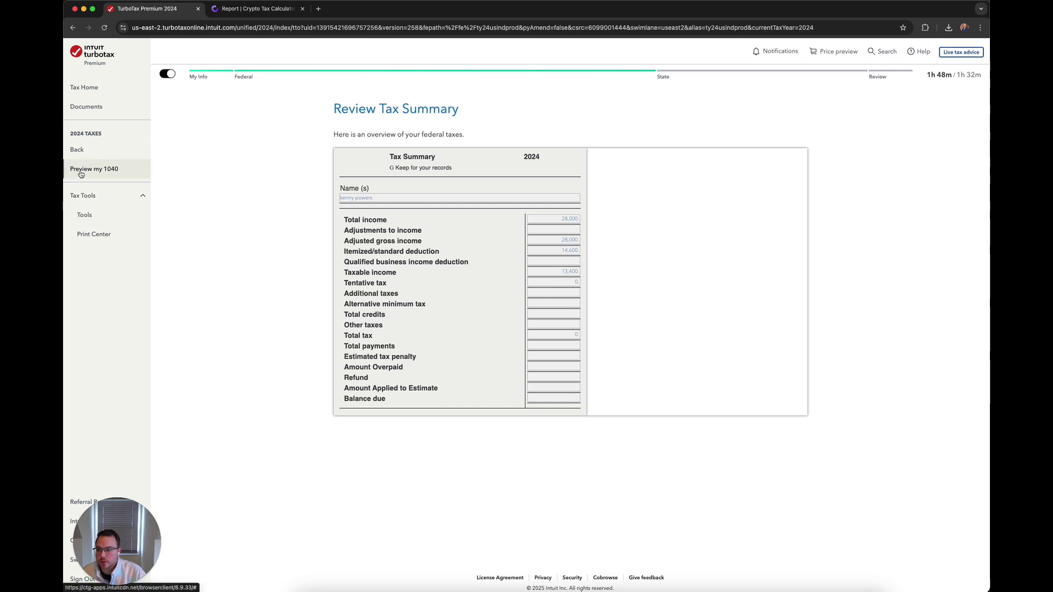
# Check the 1040 preview for the $24,000 line 7 gain and $4,000 ETH Staking Rewards.
pyautogui.click(97, 175)
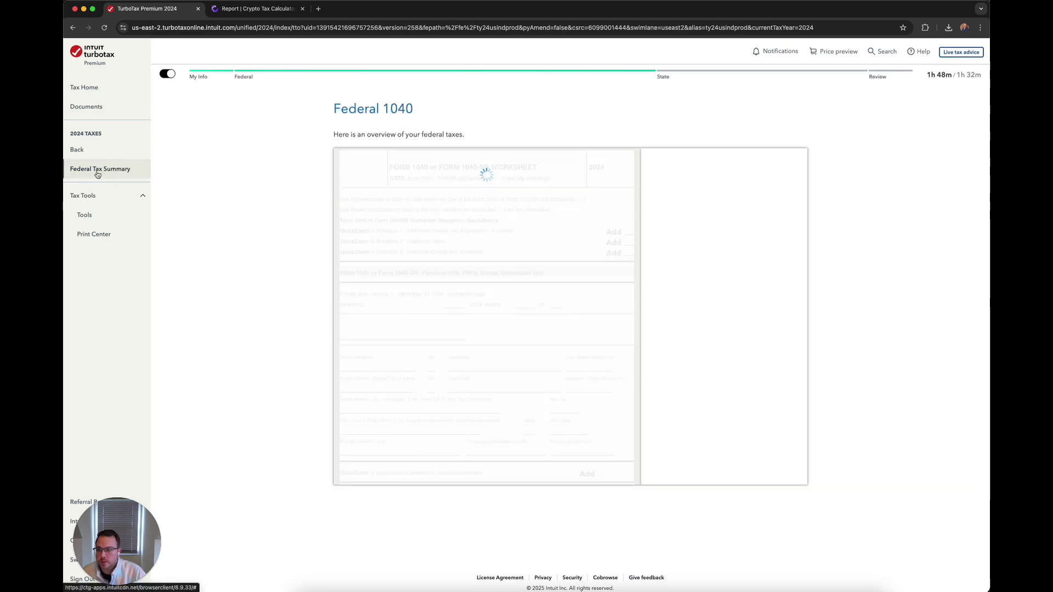
pyautogui.scroll(-5, 553, 343)
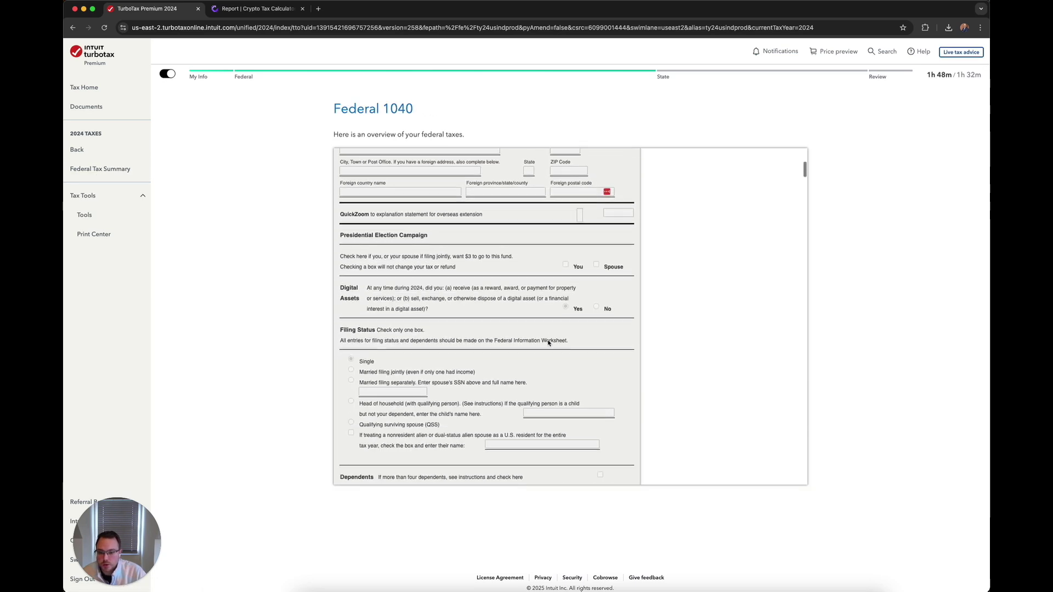
pyautogui.scroll(-5, 548, 343)
pyautogui.scroll(-5, 548, 343)
pyautogui.scroll(-5, 548, 343)
pyautogui.scroll(-5, 548, 343)
pyautogui.scroll(-5, 548, 343)
pyautogui.scroll(-2, 548, 343)
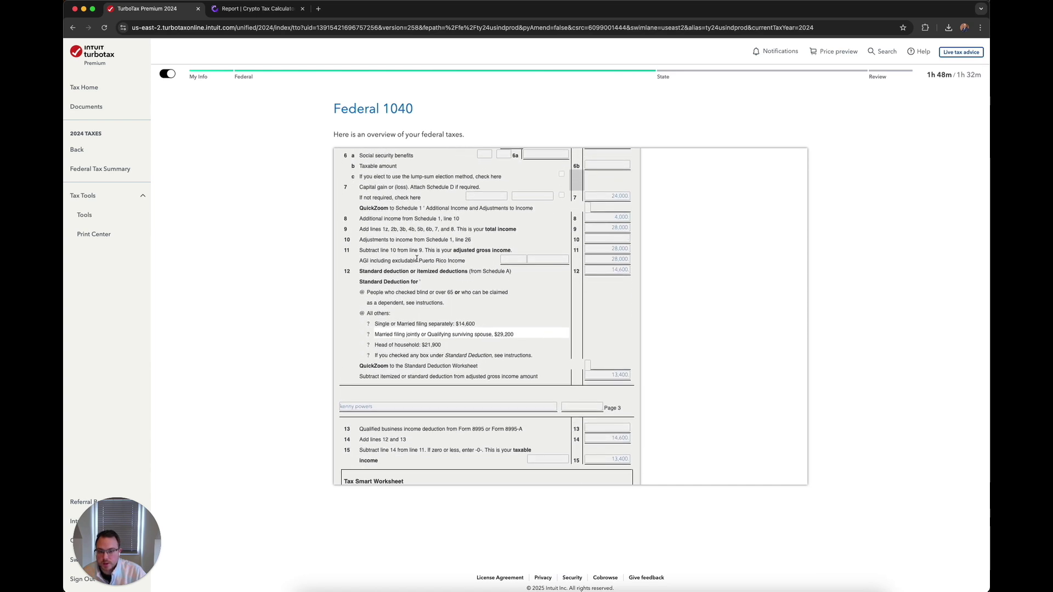
pyautogui.moveTo(360, 187); pyautogui.dragTo(481, 188)
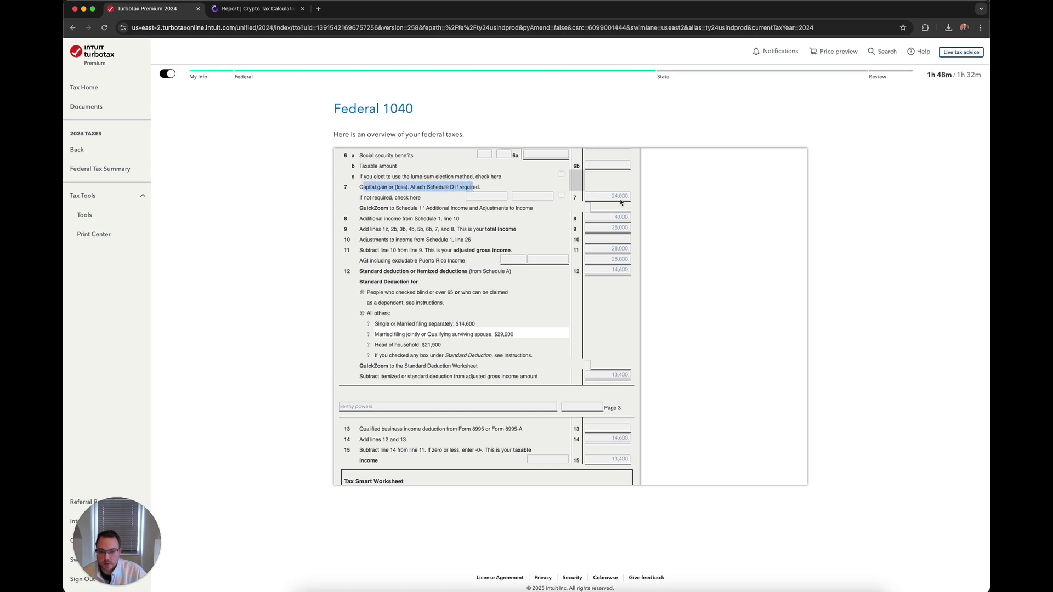
pyautogui.scroll(-5, 543, 367)
pyautogui.scroll(-3, 542, 368)
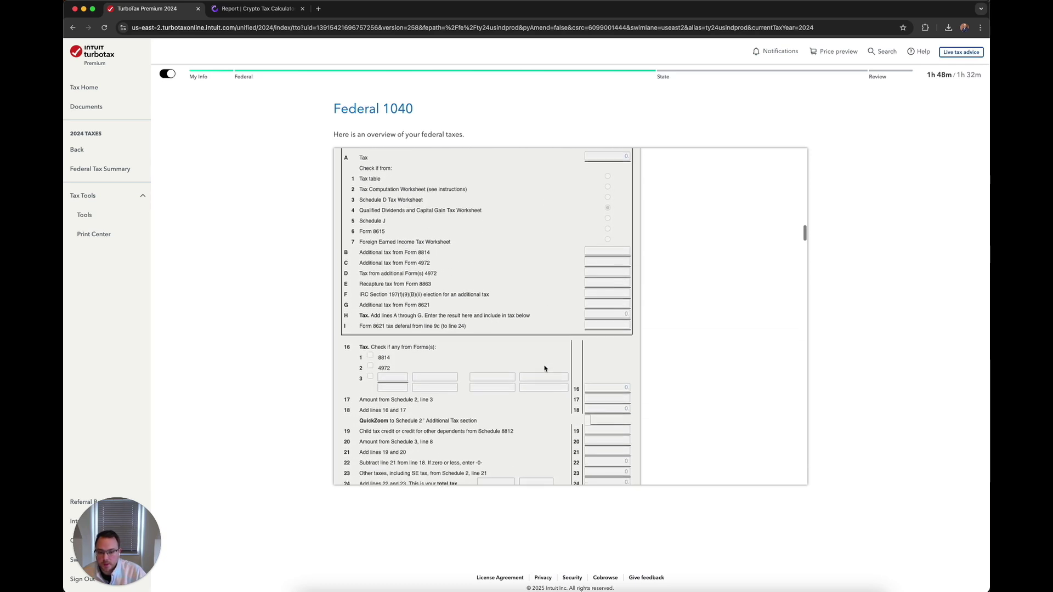
pyautogui.scroll(-2, 542, 367)
pyautogui.scroll(-4, 540, 367)
pyautogui.scroll(-3, 538, 368)
pyautogui.scroll(-6, 535, 369)
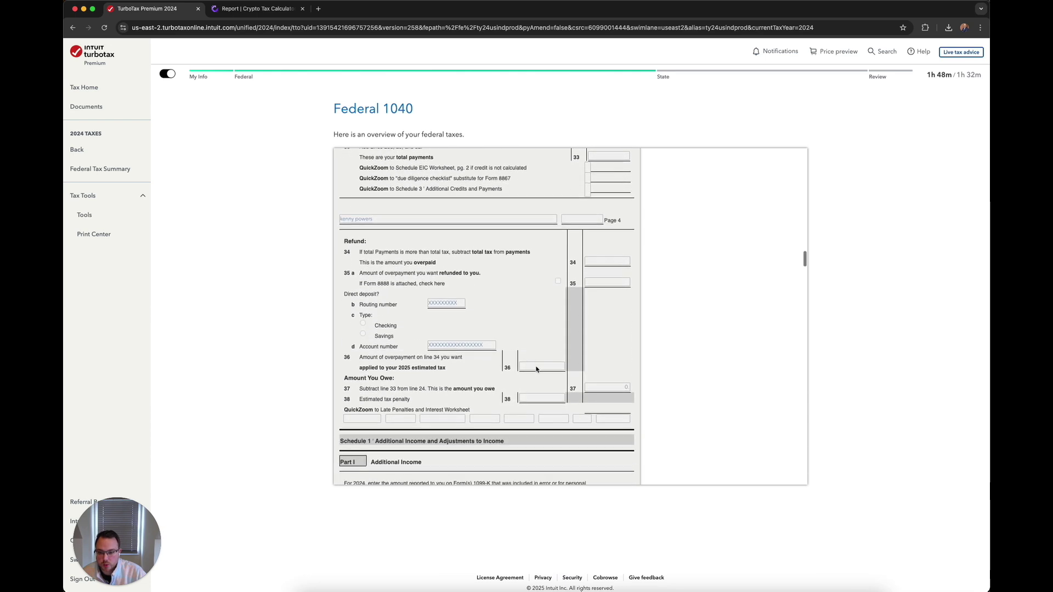
pyautogui.scroll(-4, 535, 369)
pyautogui.scroll(-3, 370, 347)
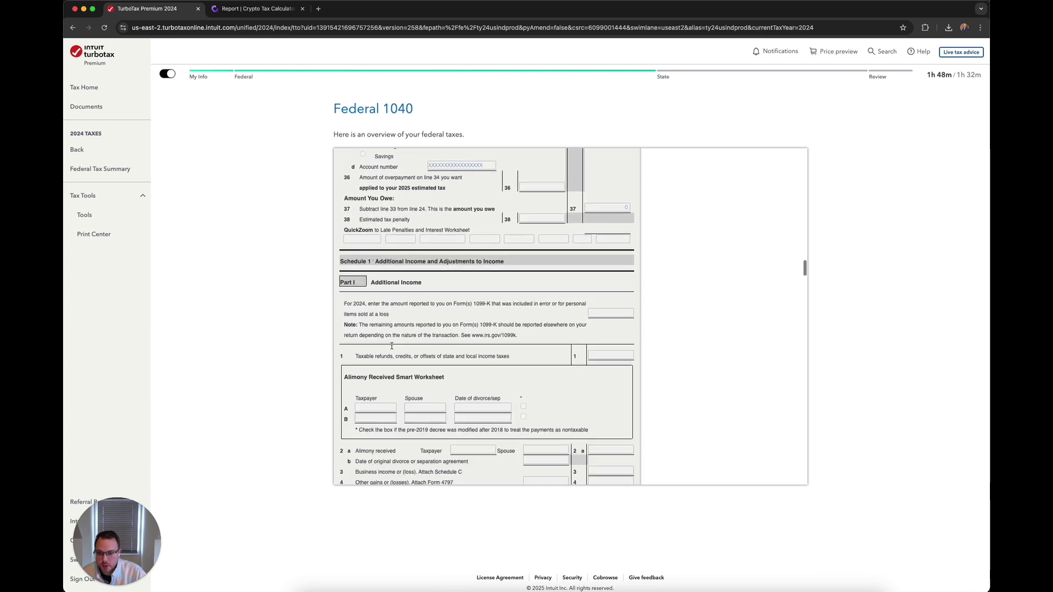
pyautogui.scroll(-3, 383, 348)
pyautogui.scroll(-3, 395, 347)
pyautogui.scroll(-3, 386, 349)
pyautogui.scroll(-3, 374, 356)
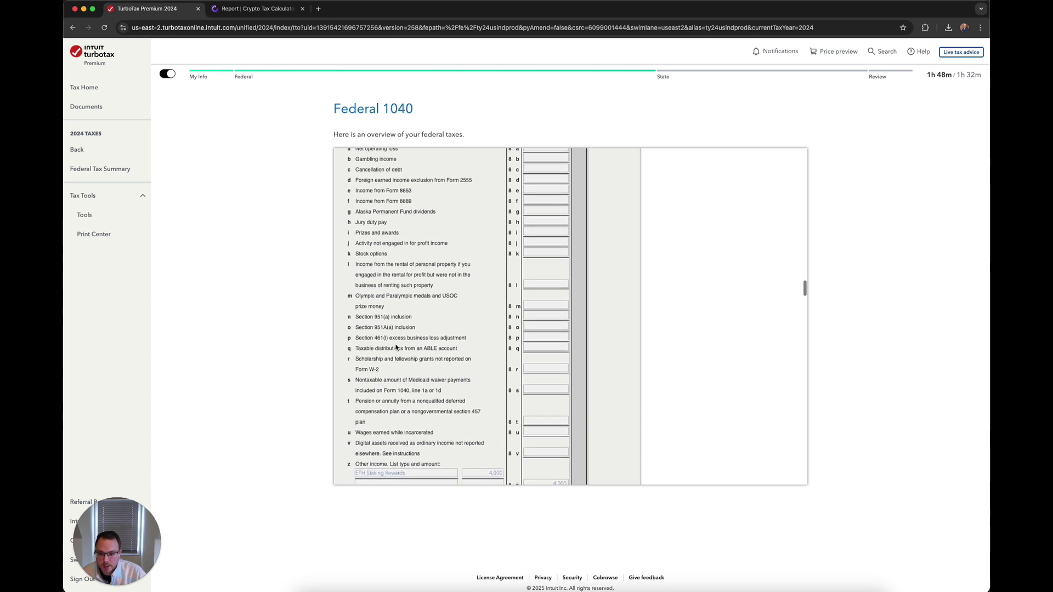
pyautogui.scroll(-3, 366, 362)
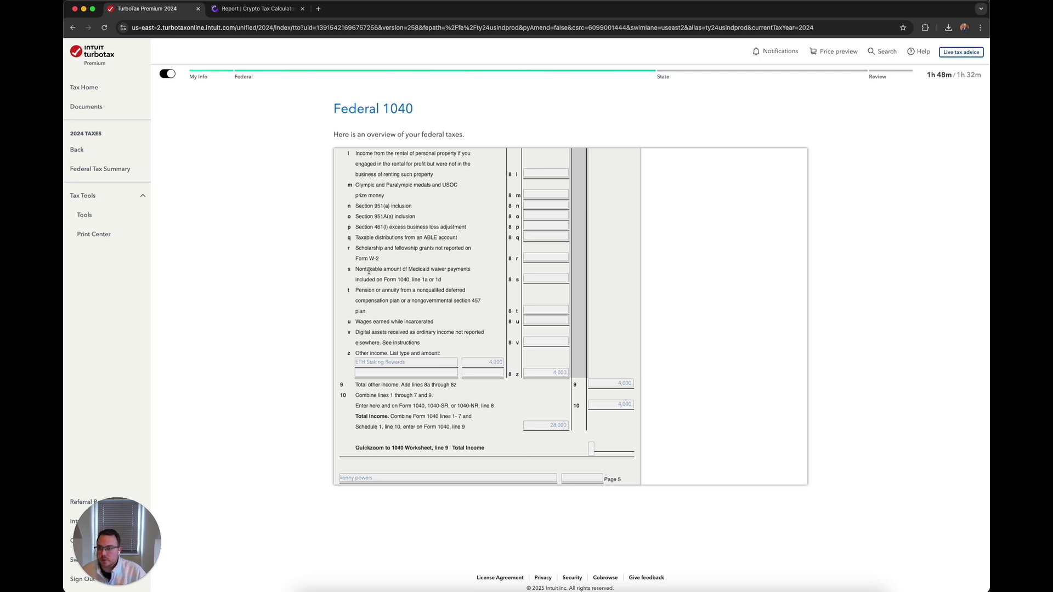
pyautogui.click(255, 9)
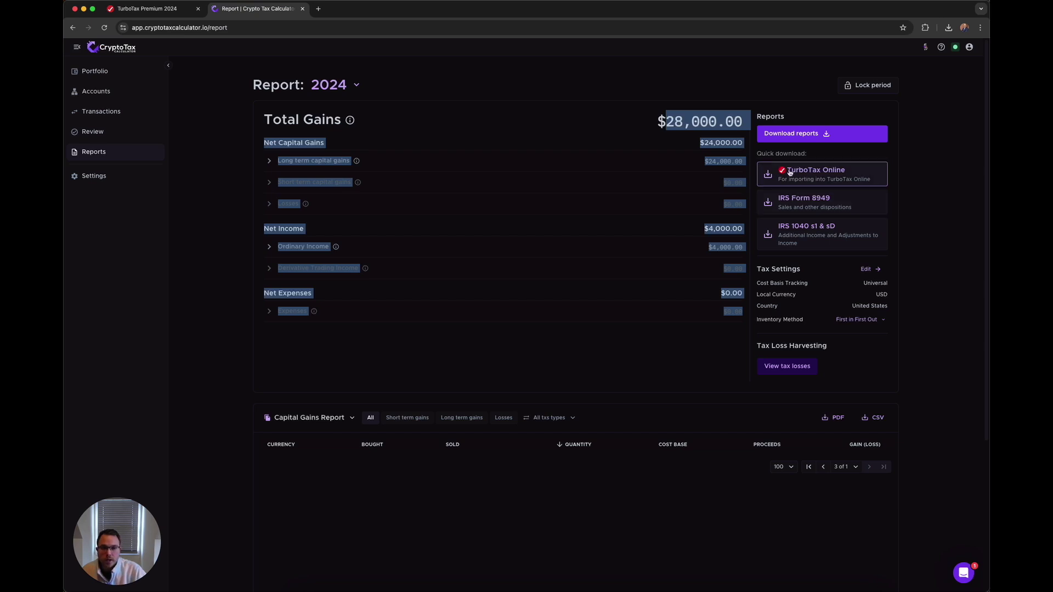
# Return to TurboTax Tax Home and reopen Wages & Income from the Income & Expenses review.
pyautogui.click(677, 151)
pyautogui.click(146, 9)
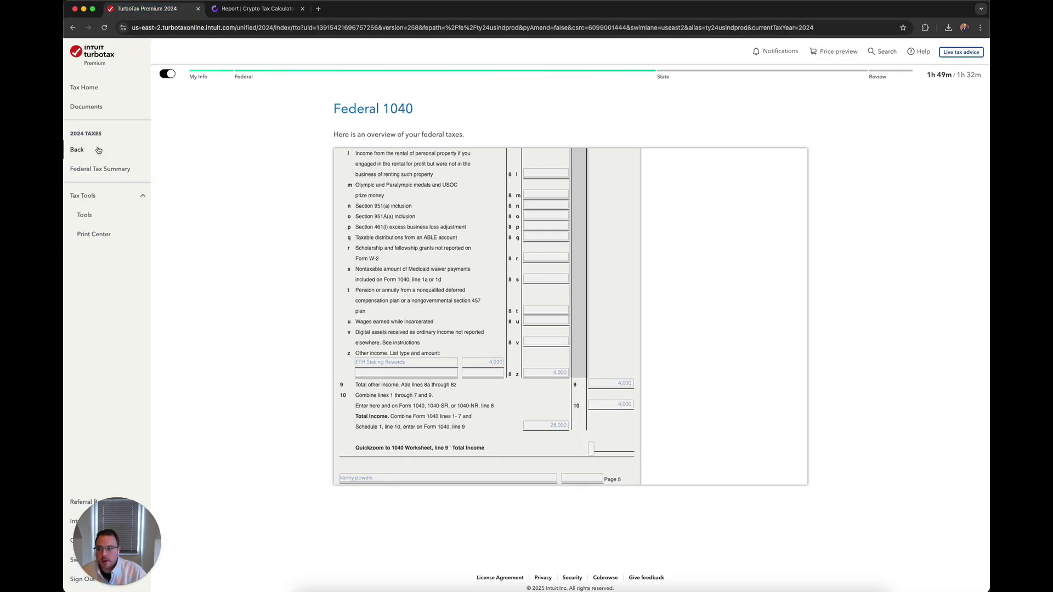
pyautogui.click(85, 87)
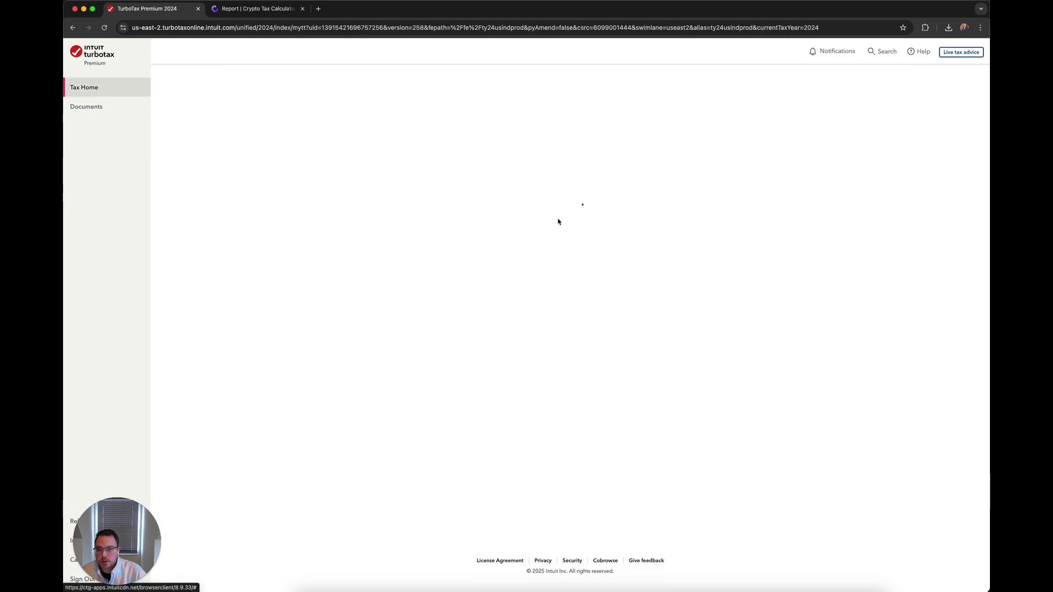
pyautogui.click(551, 169)
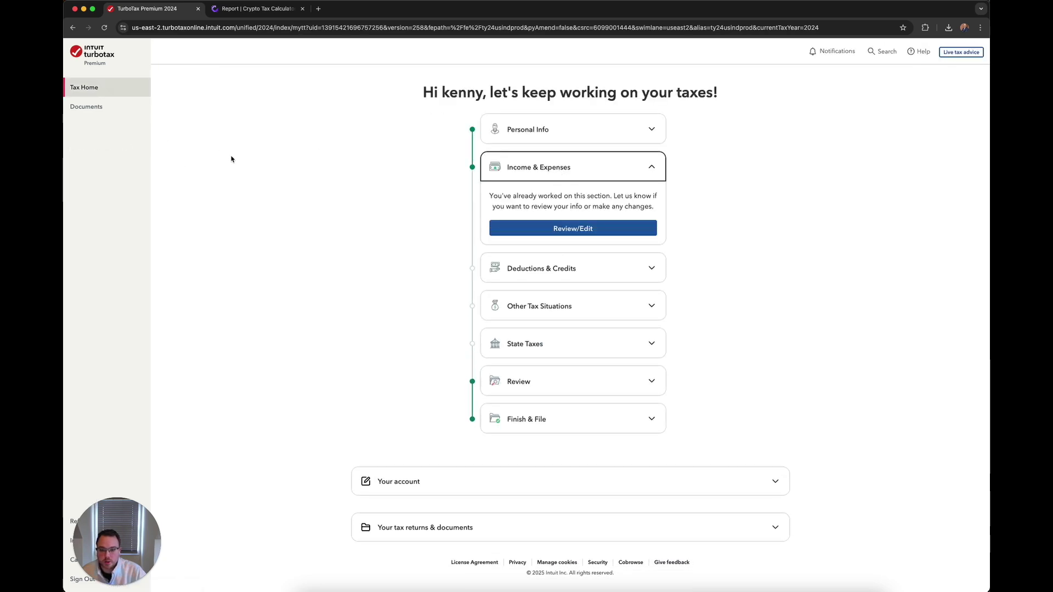
pyautogui.click(576, 228)
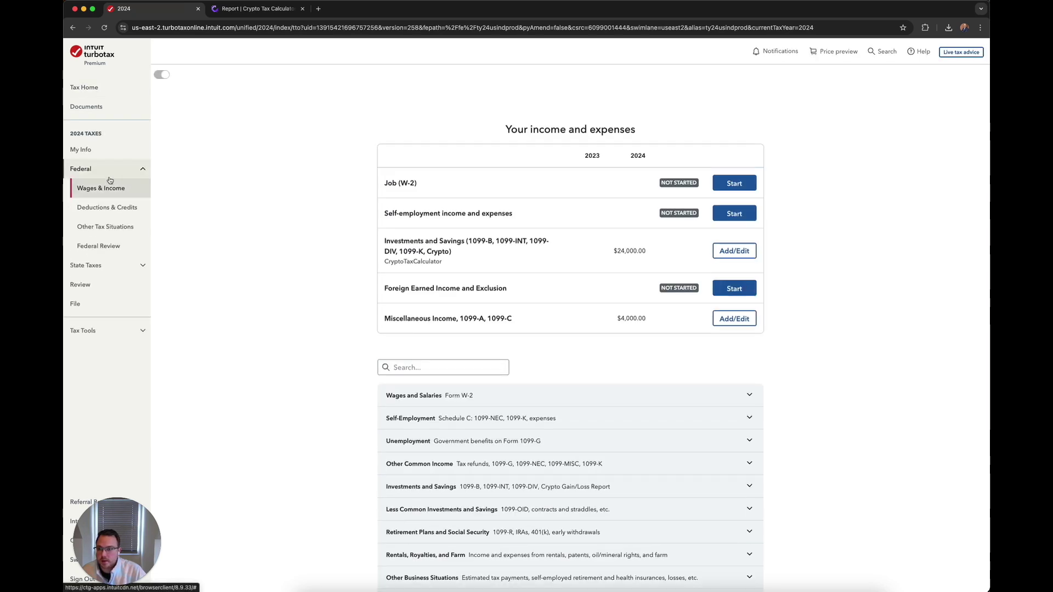
pyautogui.click(103, 195)
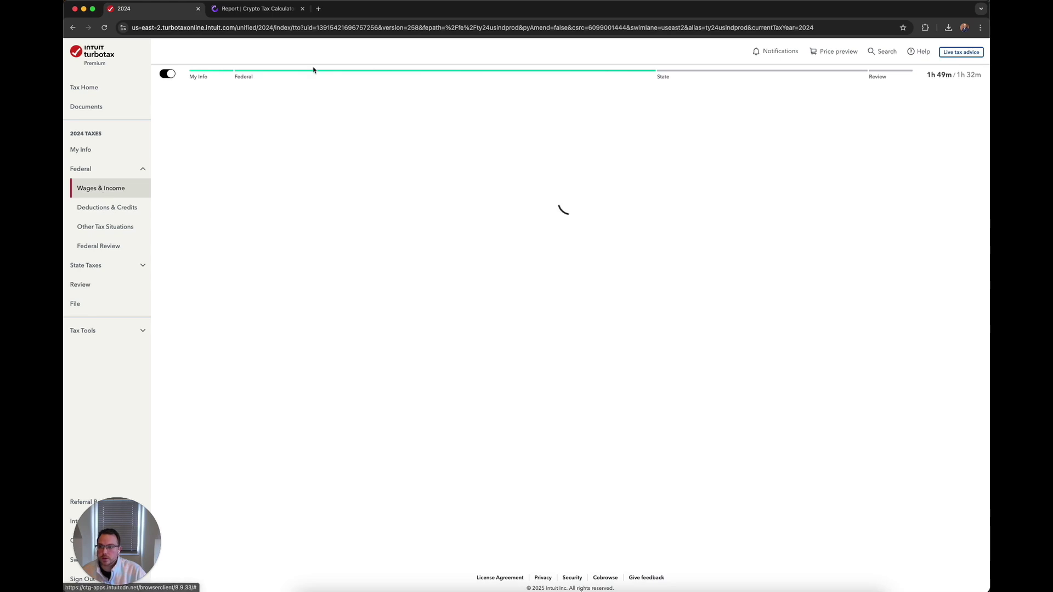